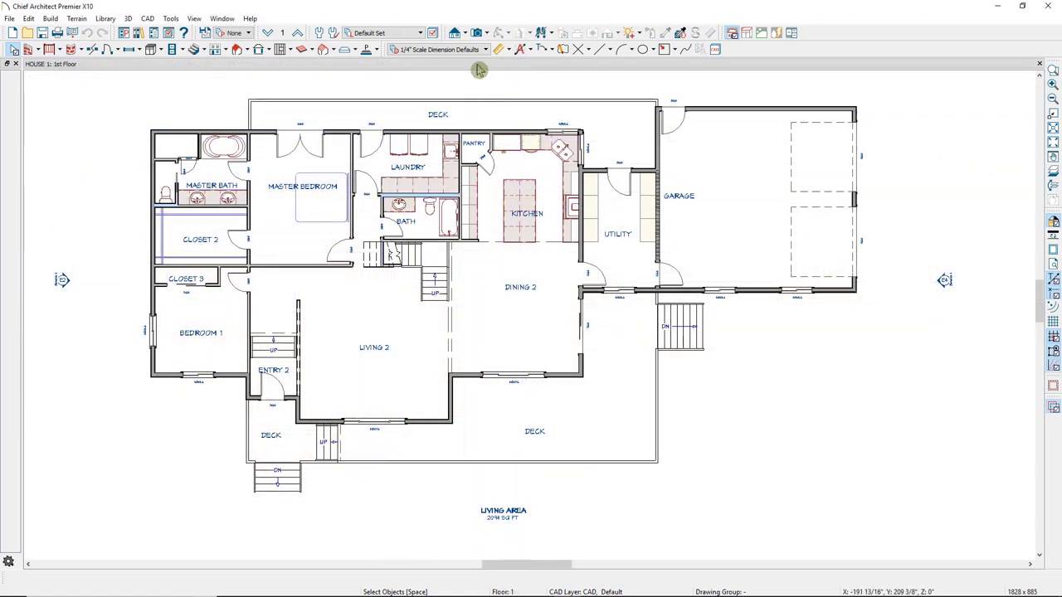
# - Create an elevation view of the house front from the floor plan and generate Auto Story Pole Dimensions in it
pyautogui.click(465, 35)
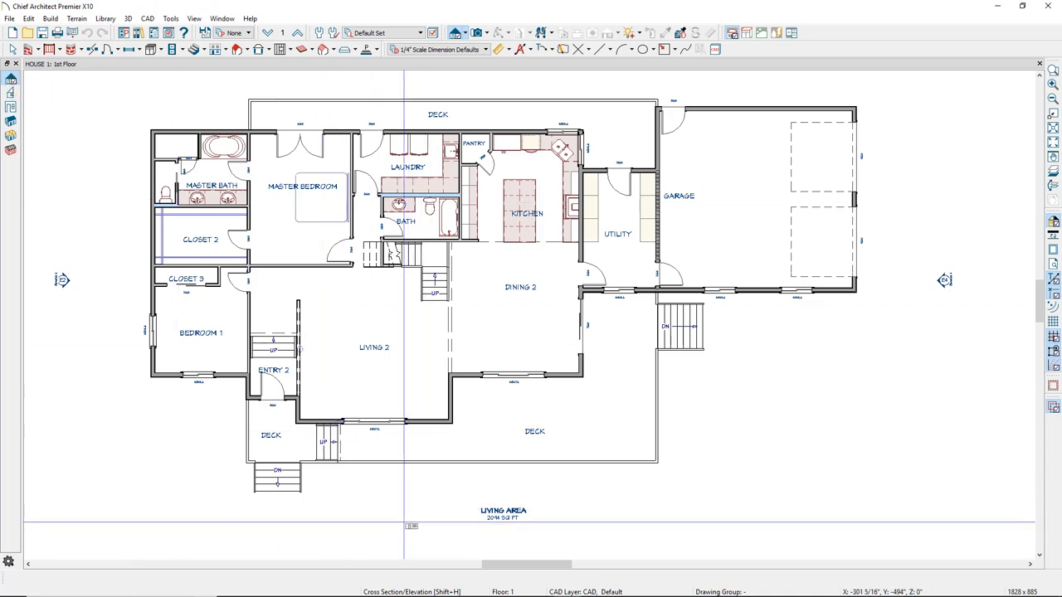
pyautogui.moveTo(404, 524); pyautogui.dragTo(409, 395)
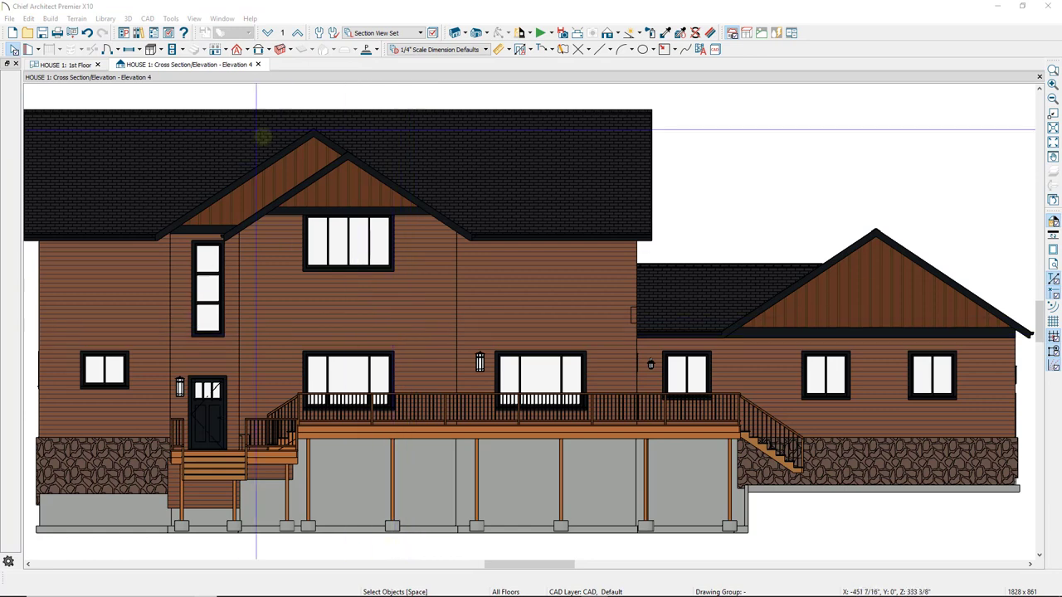
pyautogui.click(147, 19)
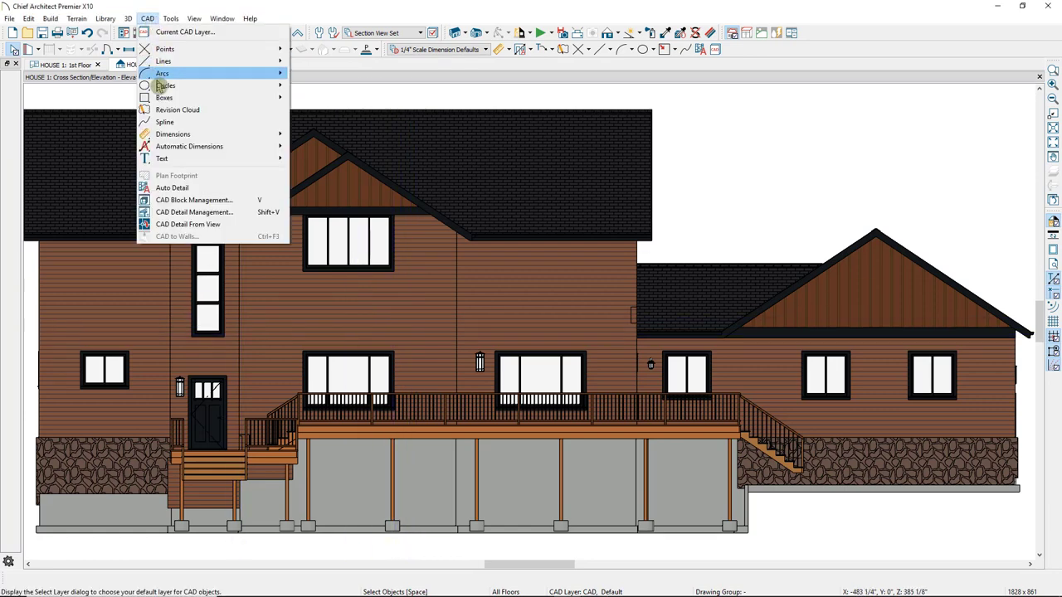
pyautogui.moveTo(178, 147)
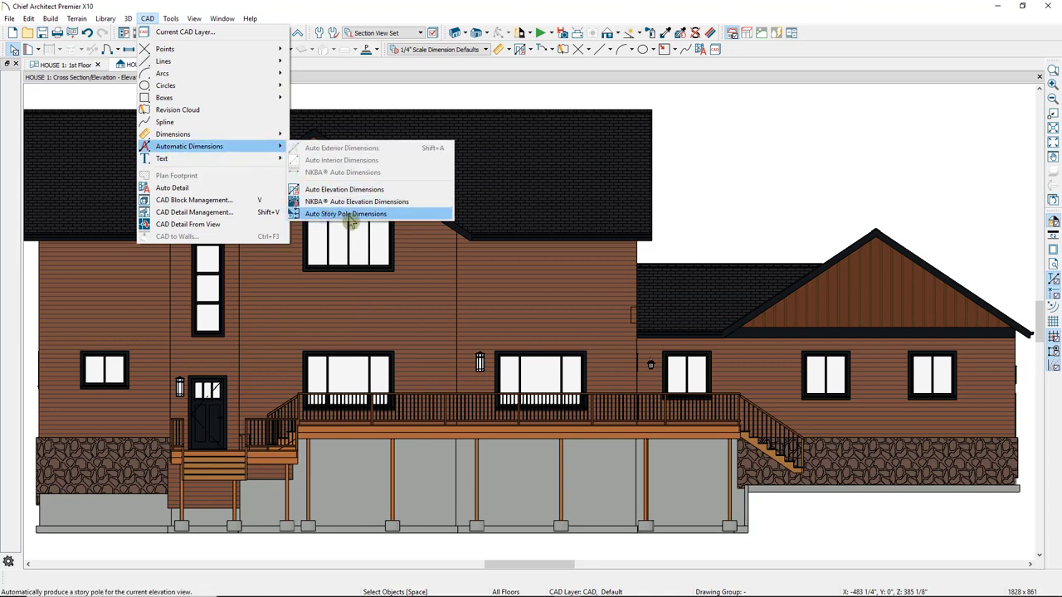
pyautogui.click(351, 214)
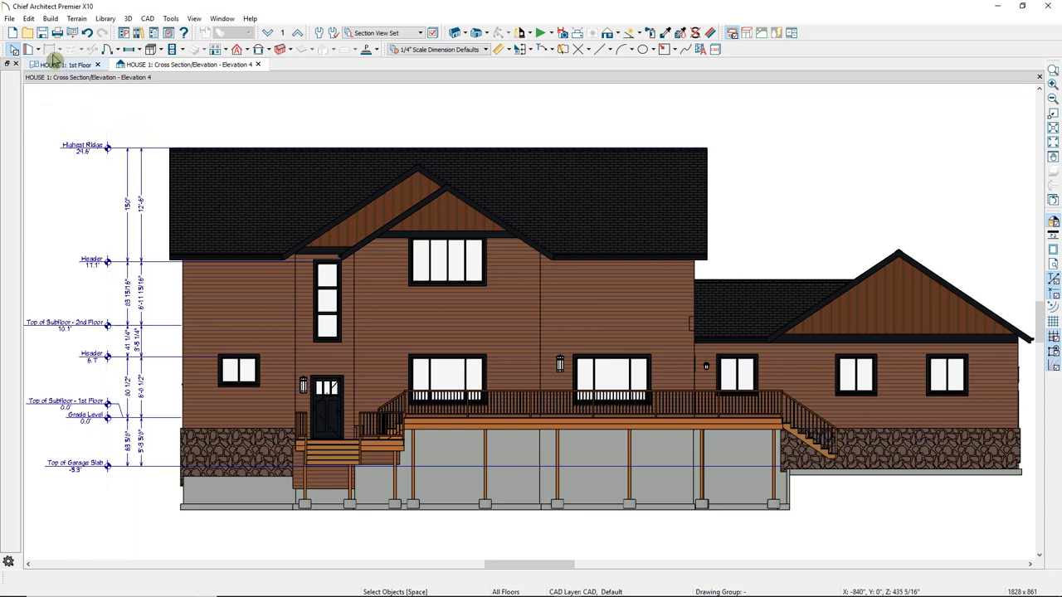
# - In the Auto Story Pole Dimension defaults, enable Dimension on Right alongside Dimension on Left, with a reach of 50% each
pyautogui.click(29, 18)
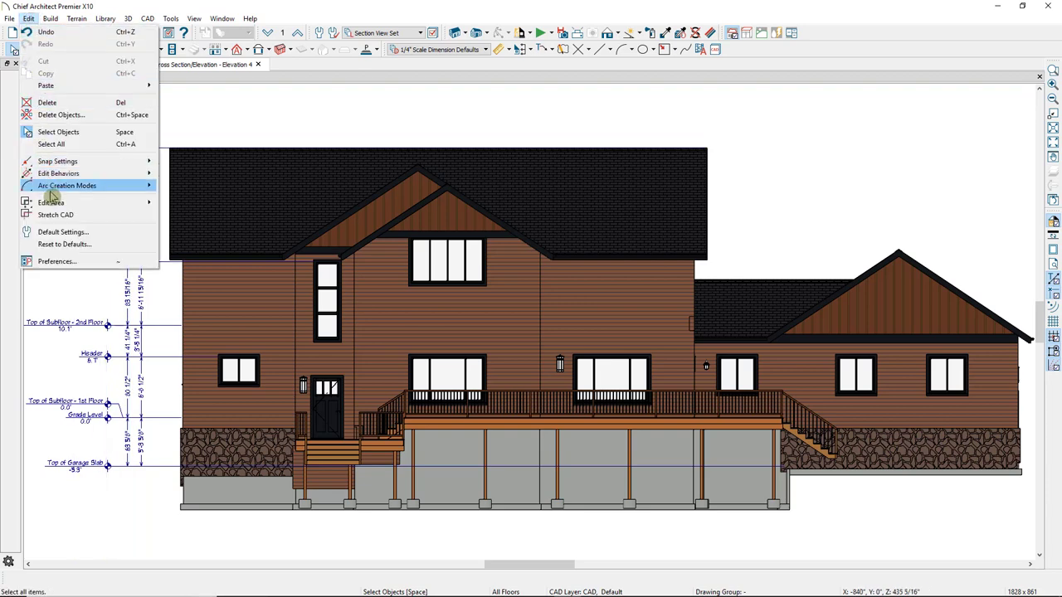
pyautogui.click(51, 233)
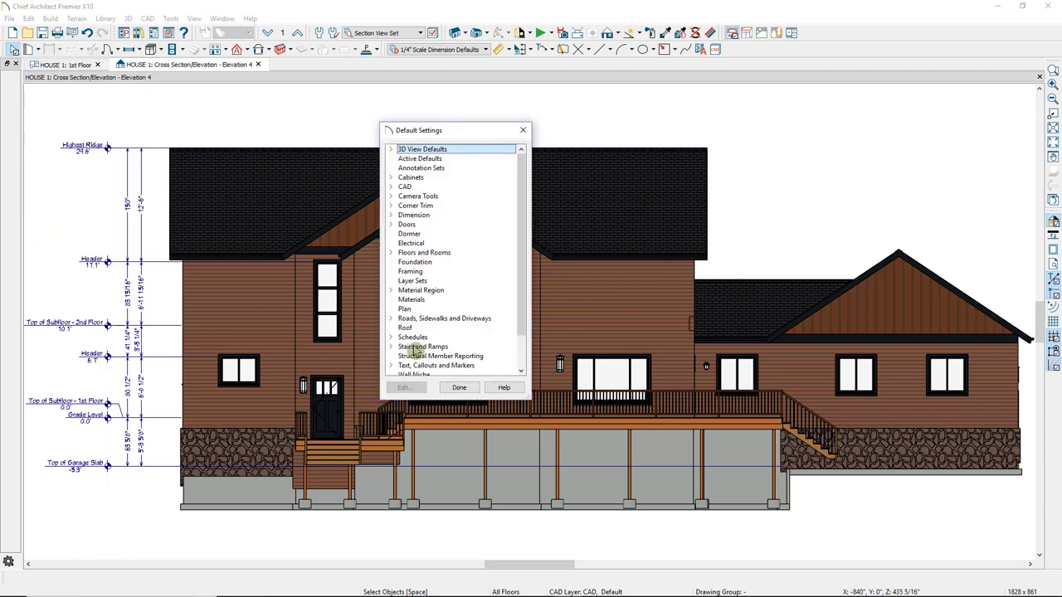
pyautogui.moveTo(464, 137); pyautogui.dragTo(940, 41)
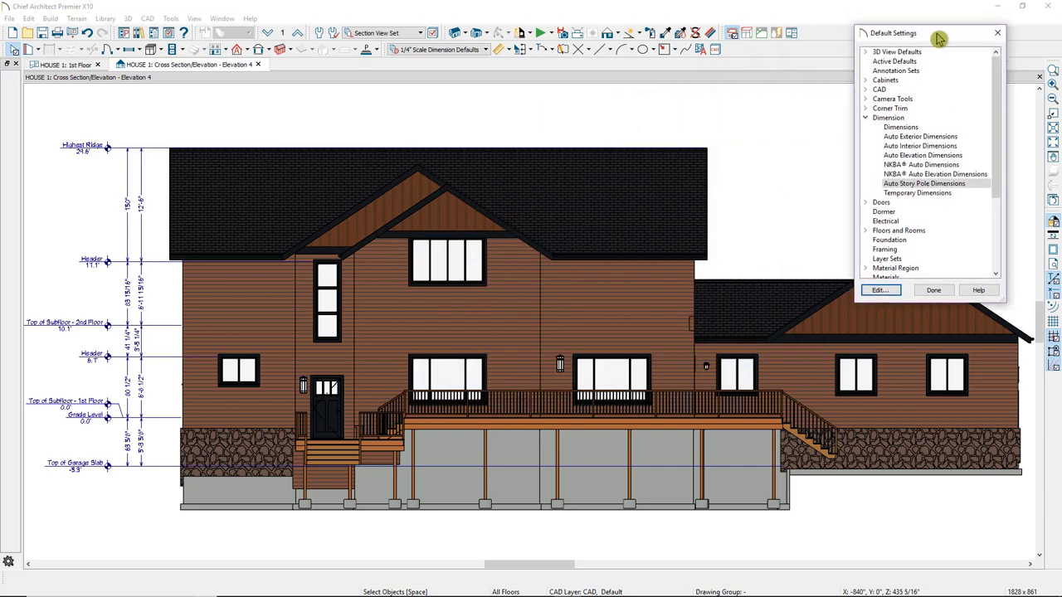
pyautogui.click(921, 190)
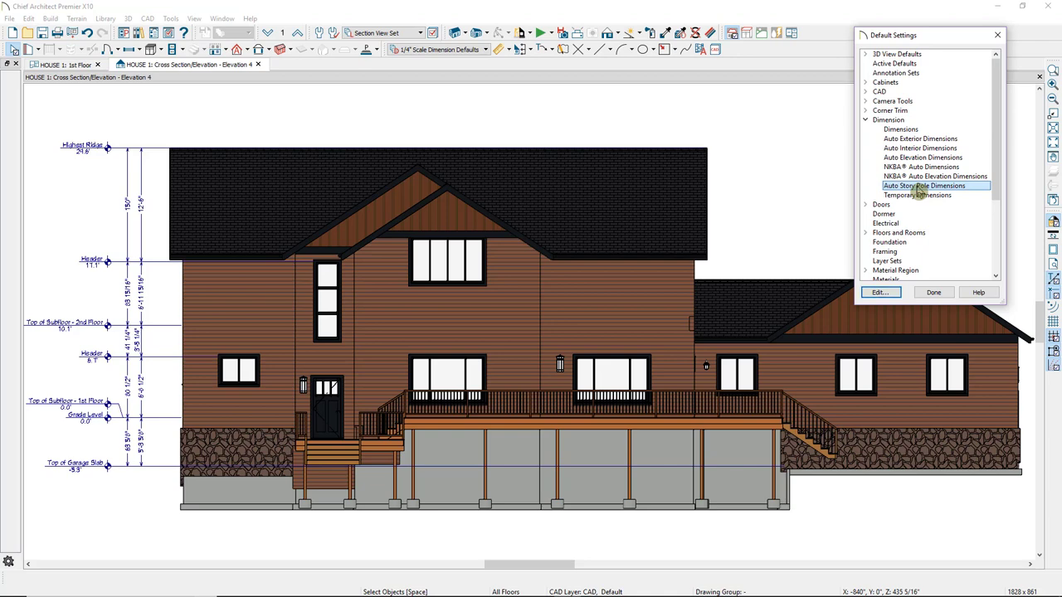
pyautogui.click(881, 293)
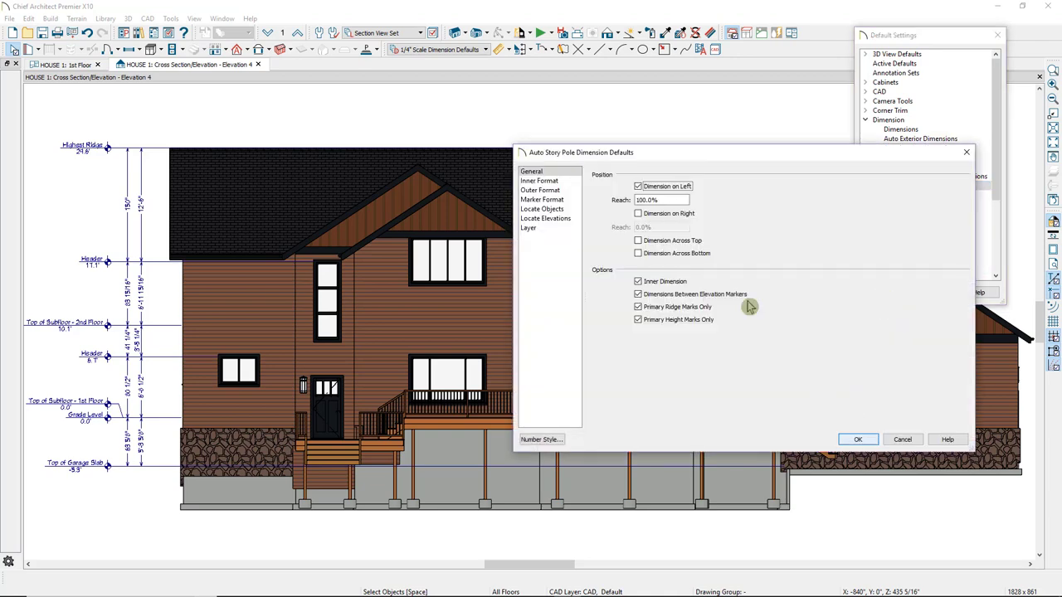
pyautogui.doubleClick(637, 202)
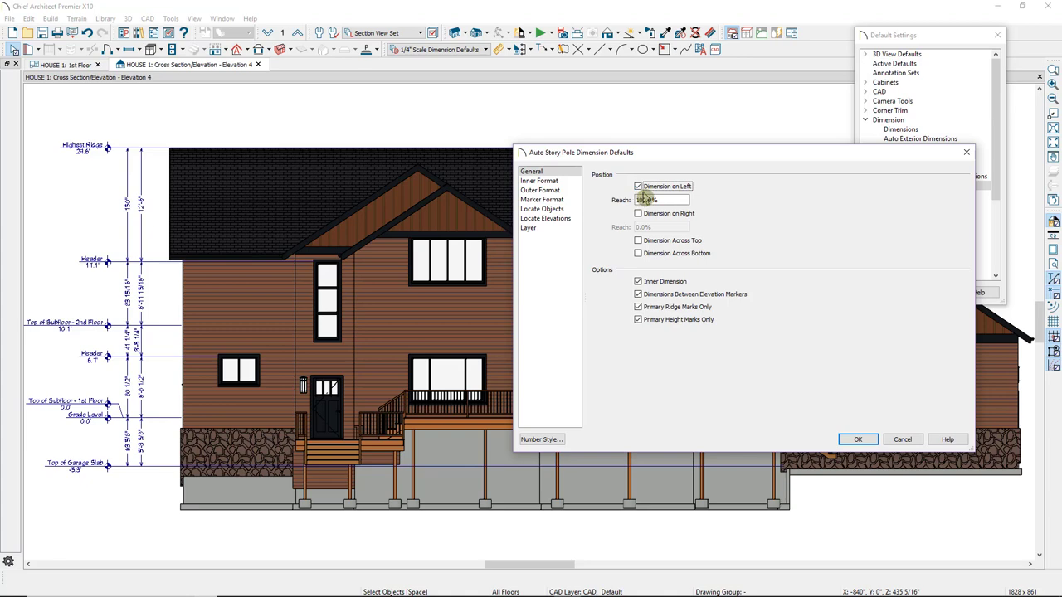
pyautogui.click(685, 197)
pyautogui.click(639, 216)
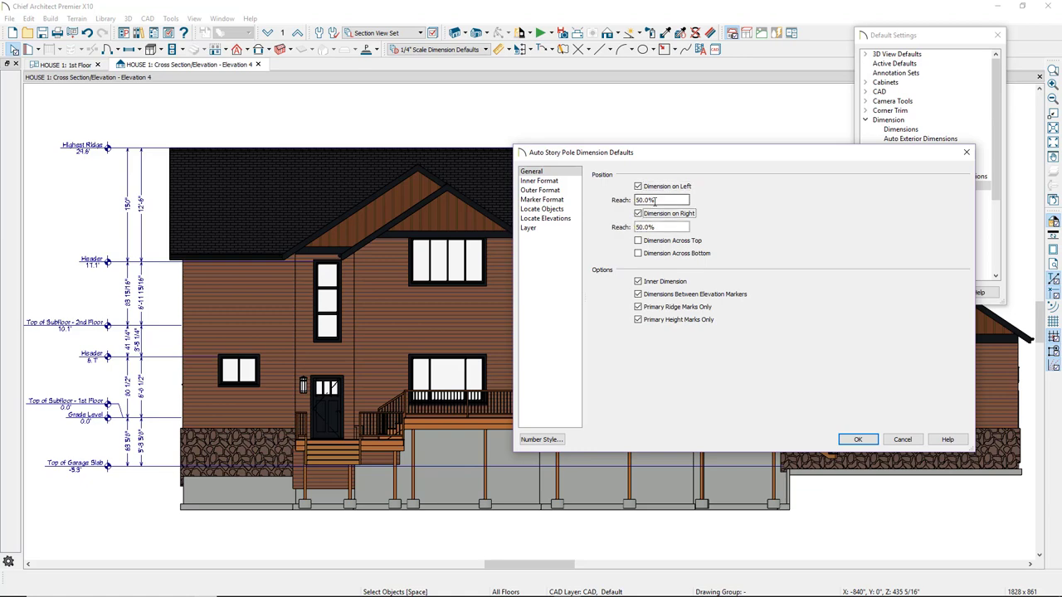
pyautogui.click(639, 215)
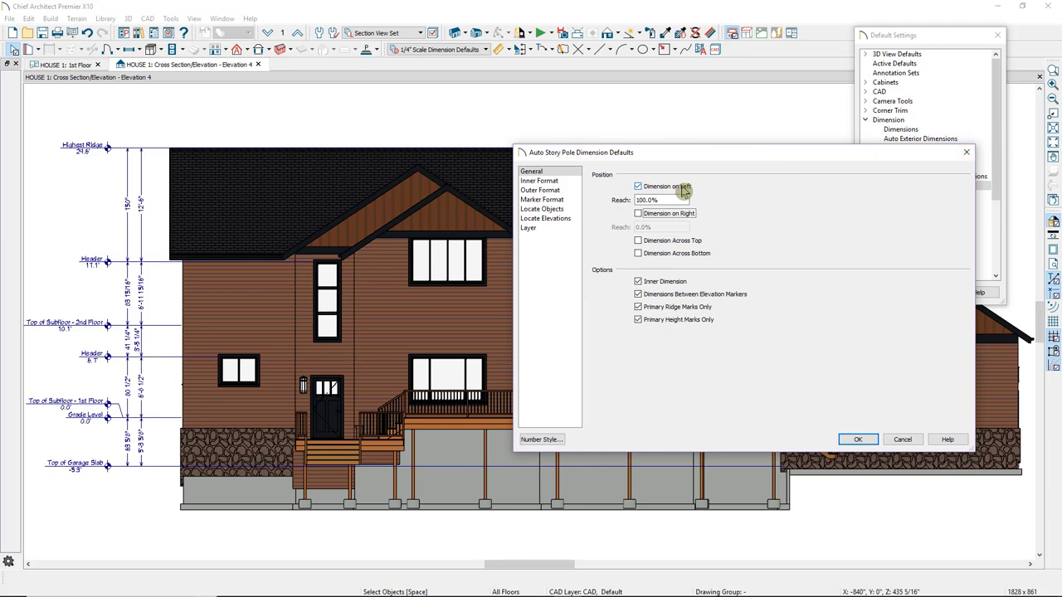
pyautogui.click(639, 215)
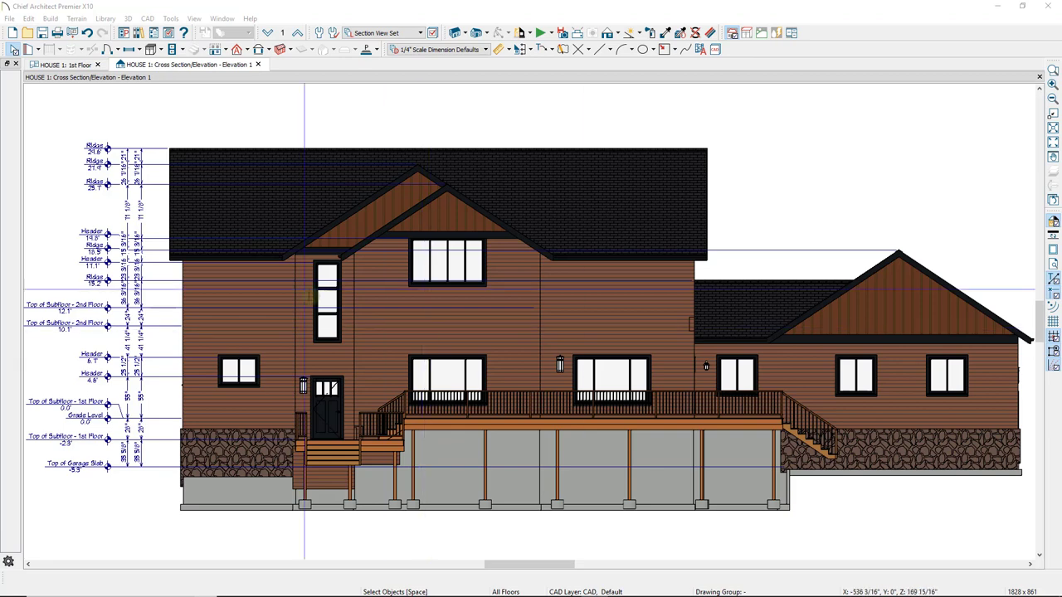
# - Set the reach of the left-side dimensions to 33% in the Auto Story Pole Dimension defaults and apply it
pyautogui.click(135, 244)
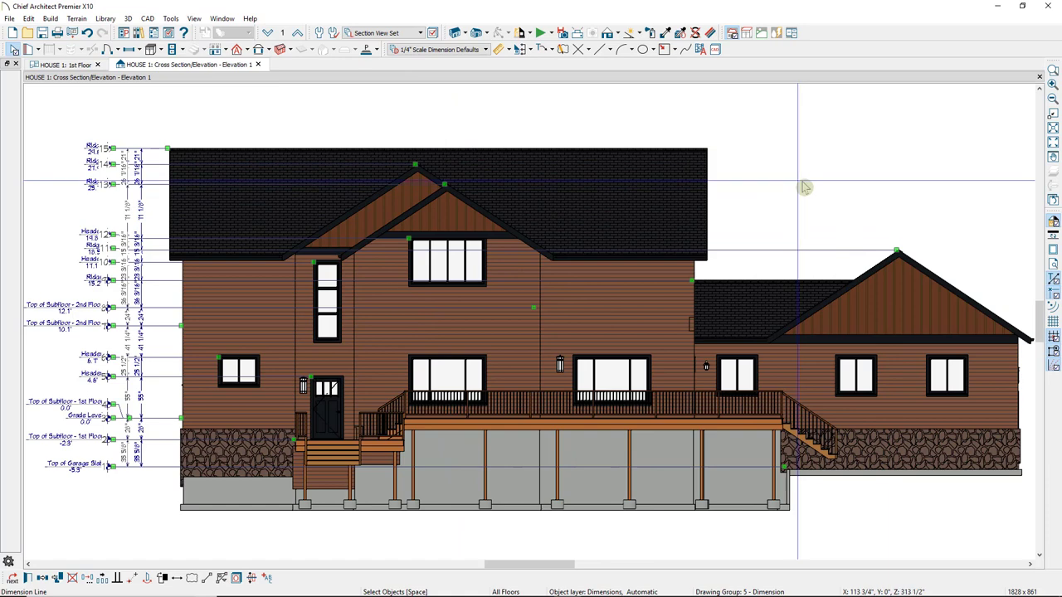
pyautogui.click(320, 33)
pyautogui.click(866, 120)
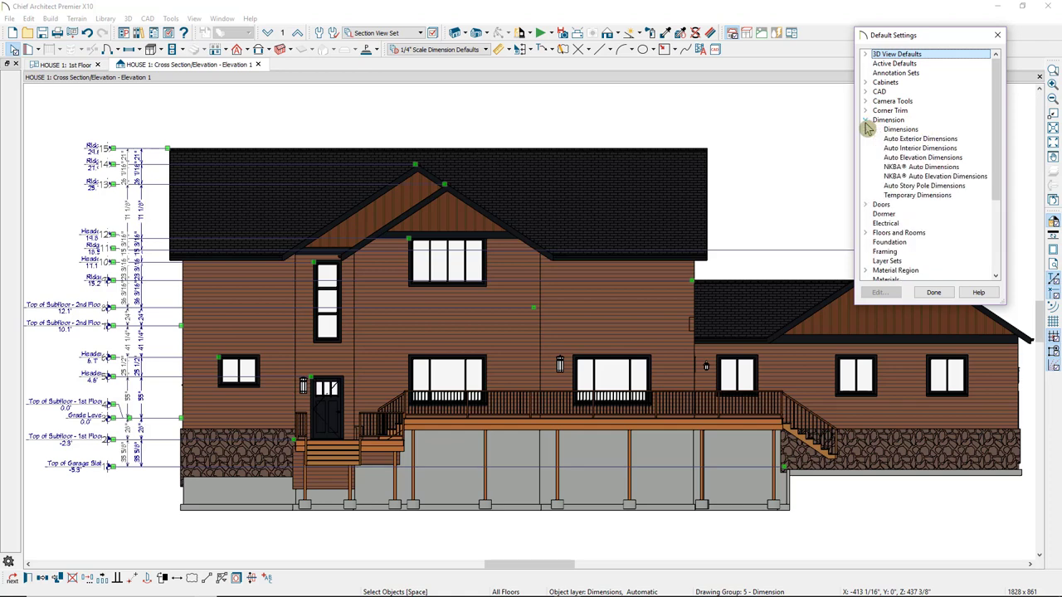
pyautogui.doubleClick(901, 187)
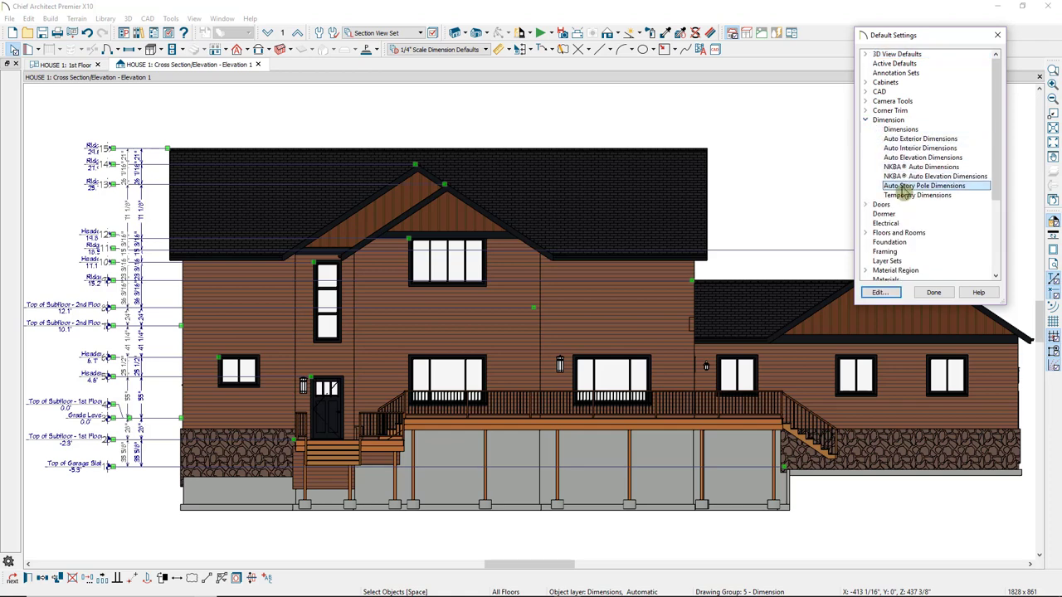
pyautogui.moveTo(697, 184); pyautogui.dragTo(698, 325)
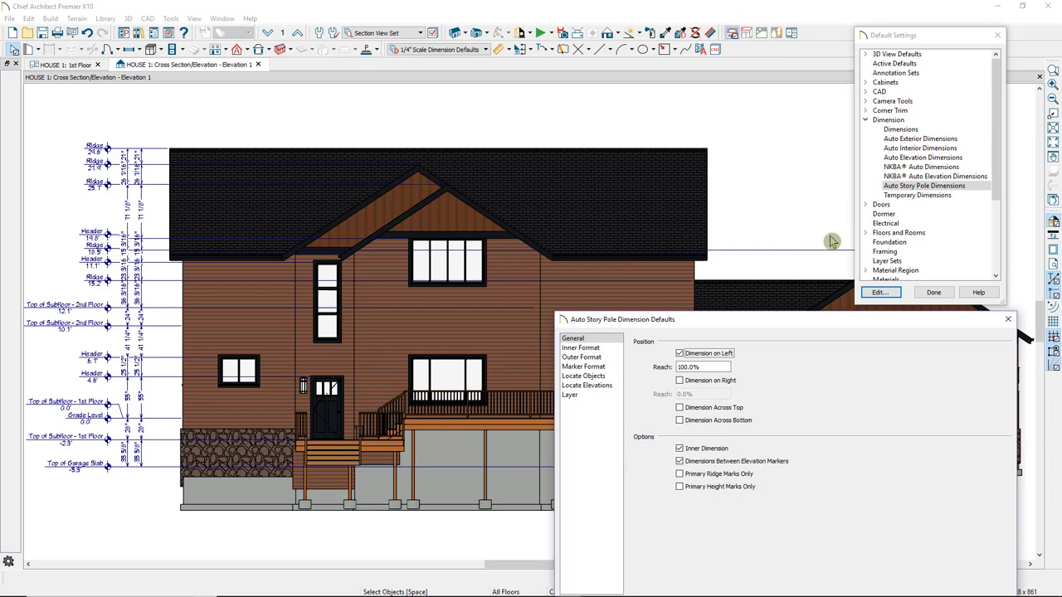
pyautogui.press('Tab')
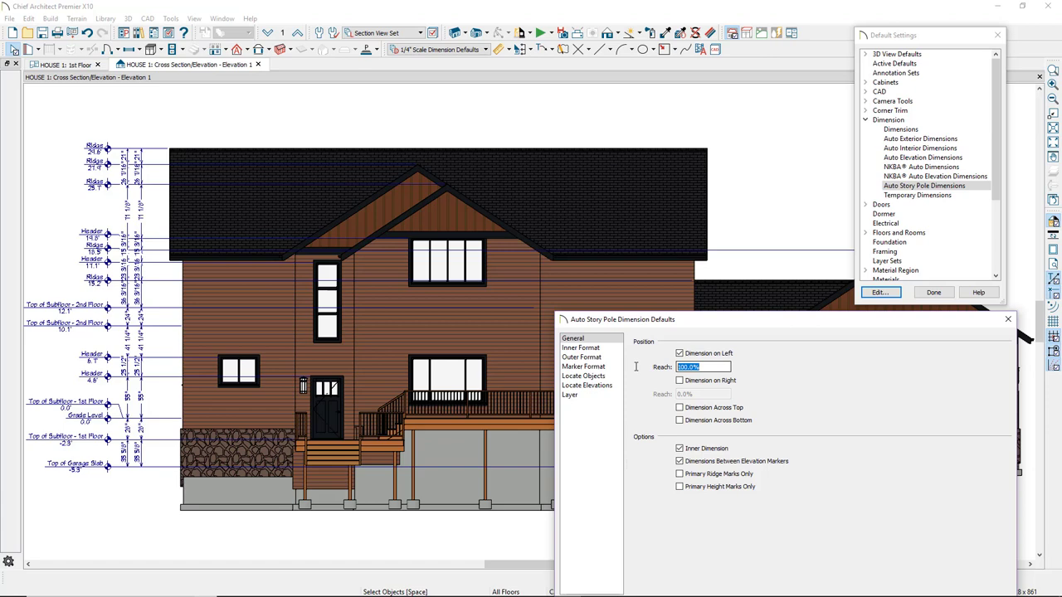
pyautogui.write('33')
pyautogui.moveTo(718, 322); pyautogui.dragTo(685, 207)
pyautogui.click(866, 492)
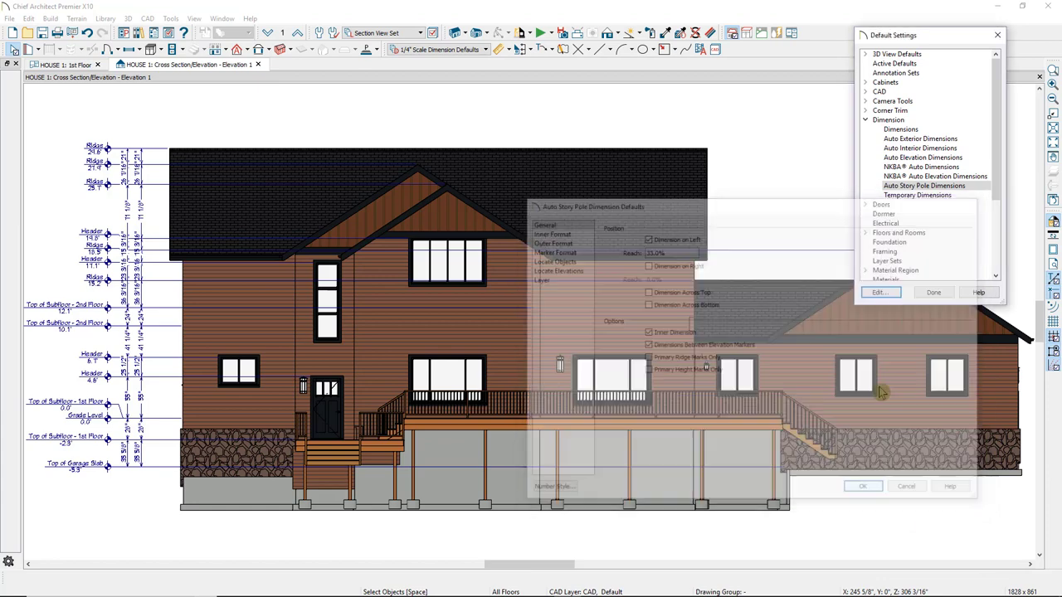
pyautogui.click(929, 292)
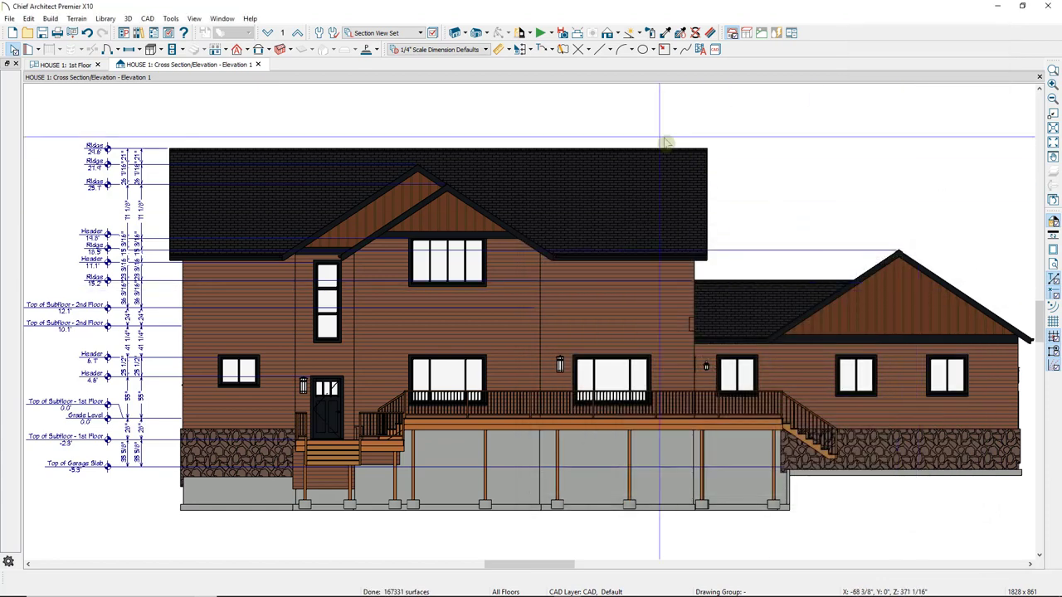
# - Regenerate the automatic story pole dimensions in the elevation view using the changed defaults, and select the dimension line
pyautogui.click(528, 49)
pyautogui.click(554, 131)
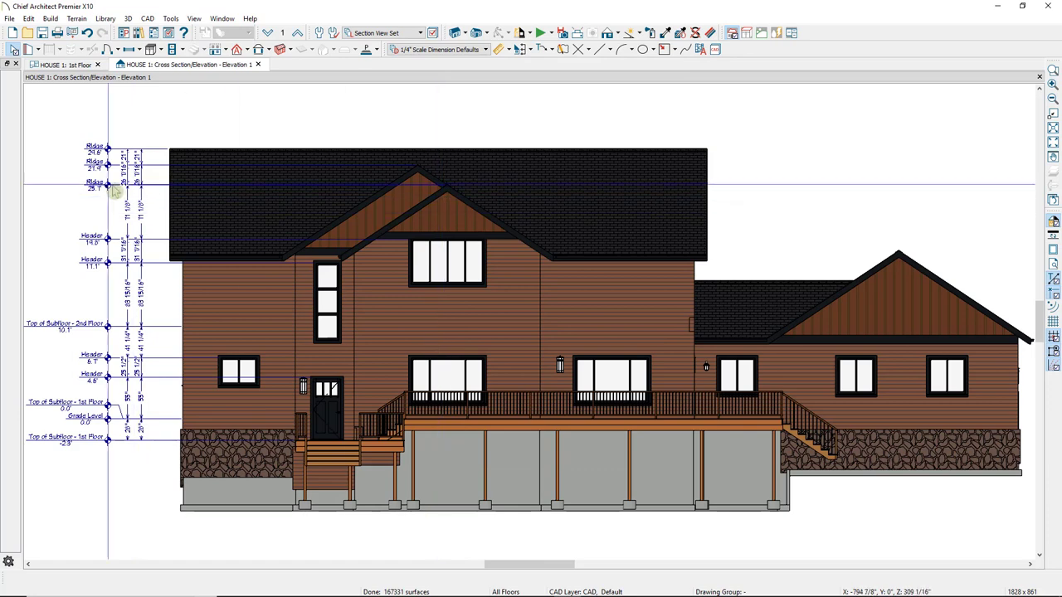
pyautogui.click(138, 199)
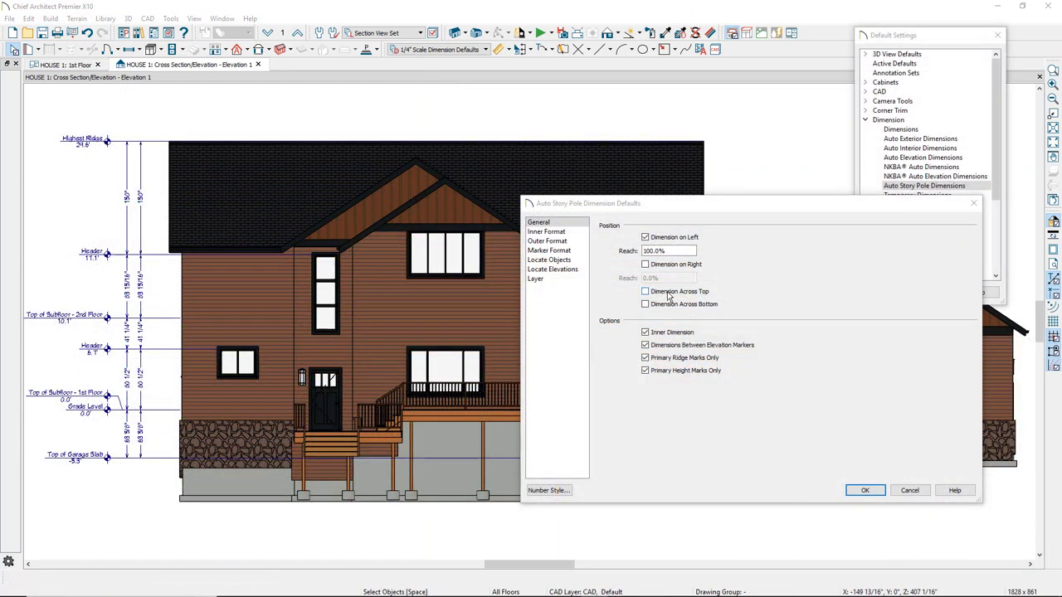
# - Enable Dimension Across Top and Dimension Across Bottom in the story pole defaults, and set the sides of openings to be located
pyautogui.click(647, 292)
pyautogui.click(646, 305)
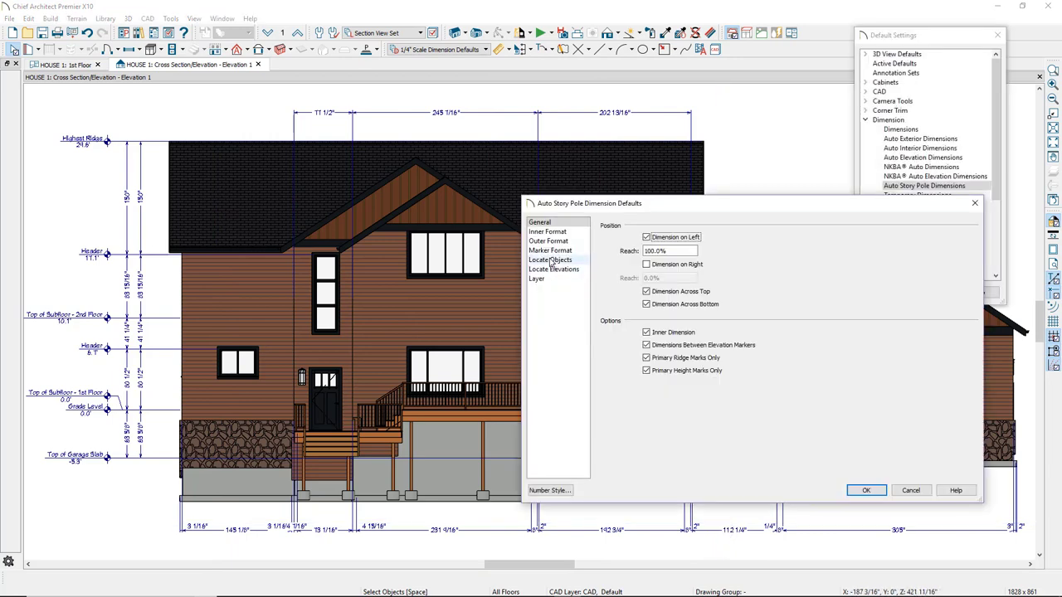
pyautogui.click(553, 261)
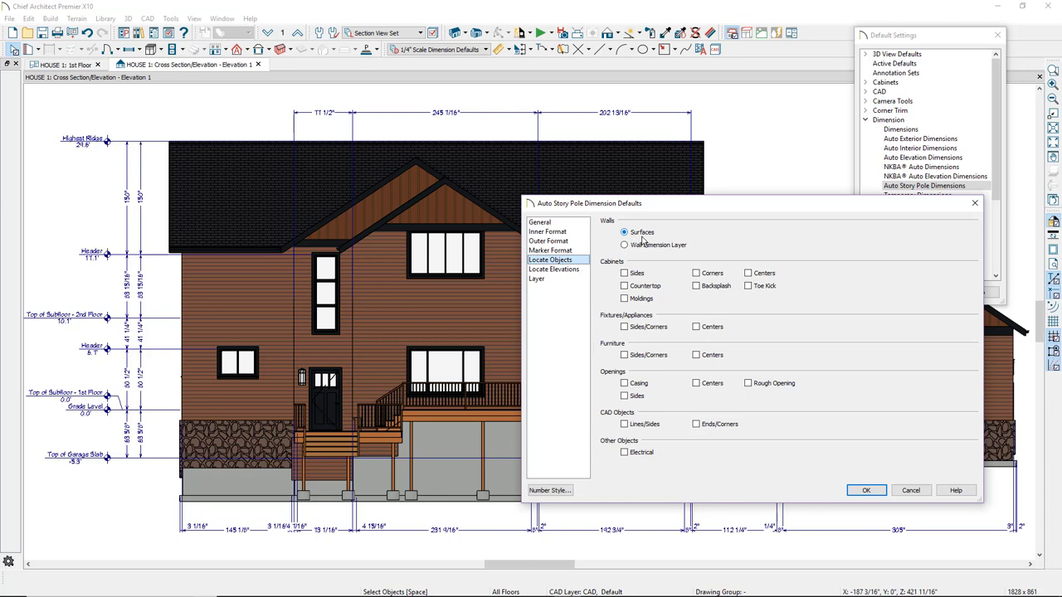
pyautogui.moveTo(653, 207); pyautogui.dragTo(838, 168)
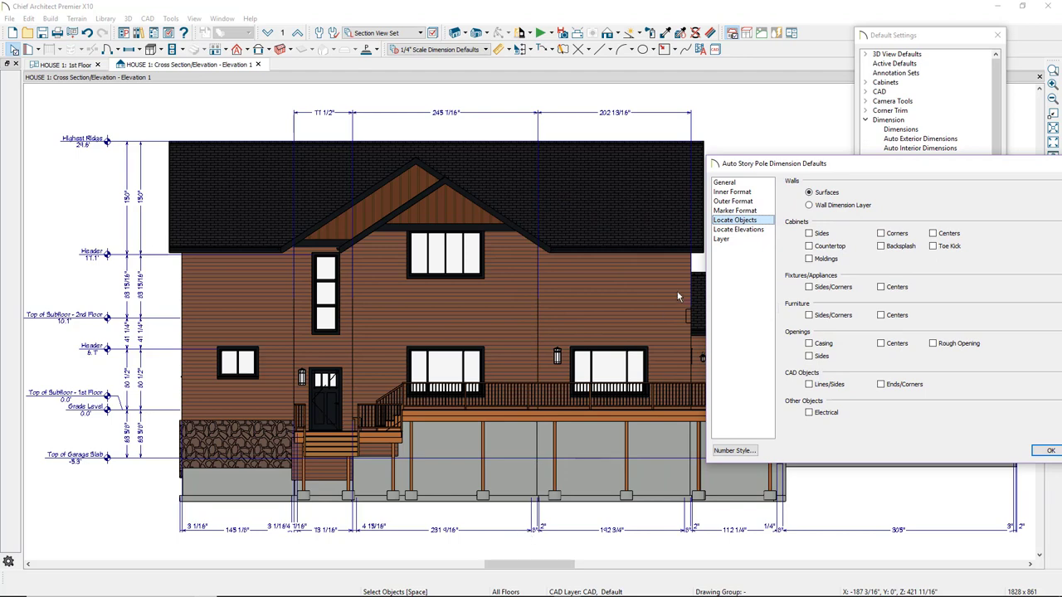
pyautogui.click(810, 357)
pyautogui.moveTo(882, 169); pyautogui.dragTo(702, 170)
pyautogui.click(870, 448)
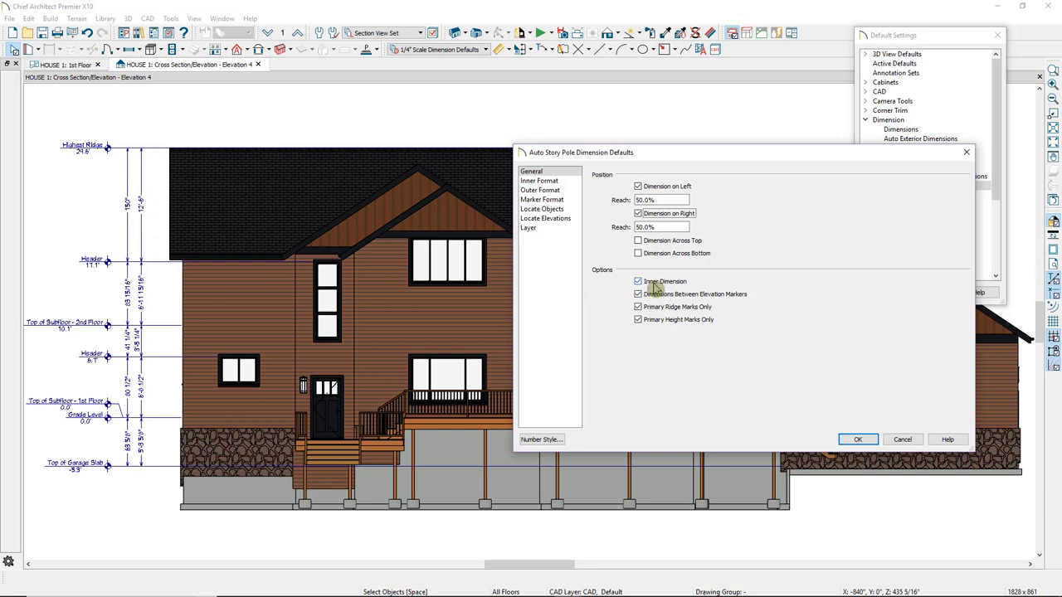
# - Try feet (') and another unit for the inner dimension format, and view the outer format settings
pyautogui.click(549, 182)
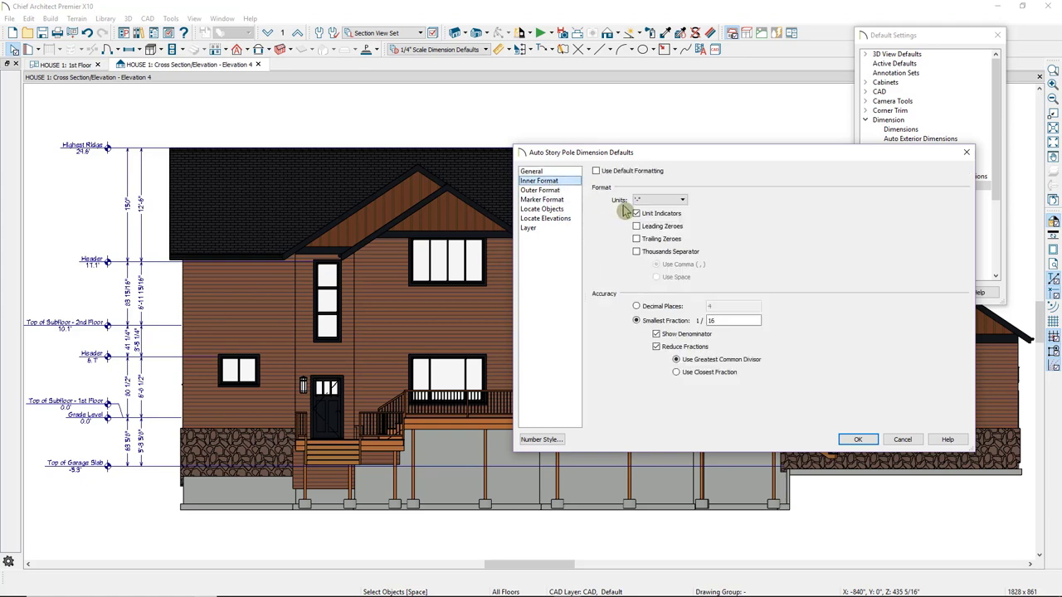
pyautogui.click(686, 203)
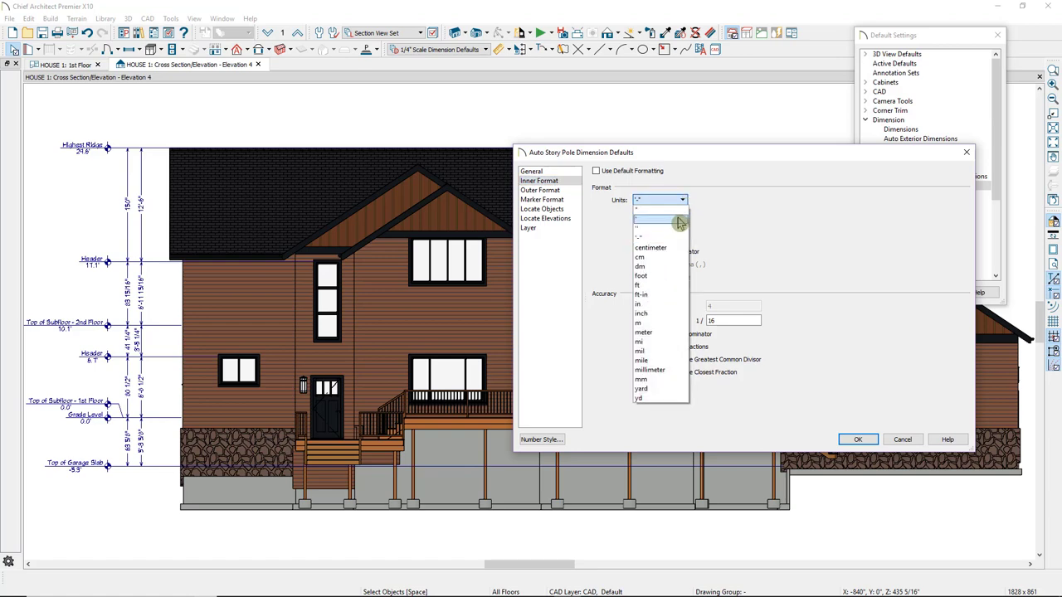
pyautogui.click(679, 221)
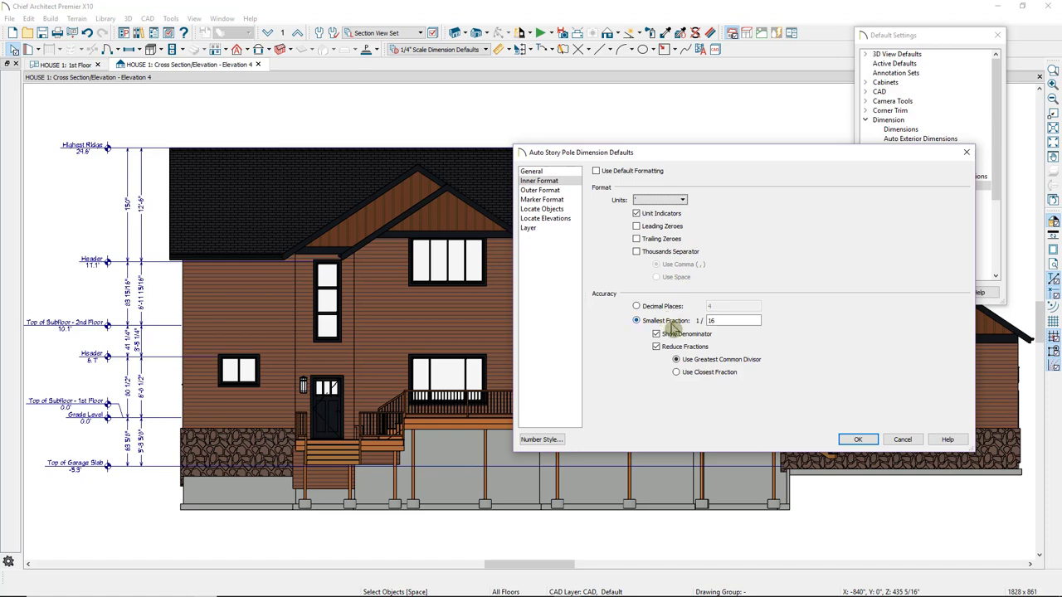
pyautogui.click(683, 200)
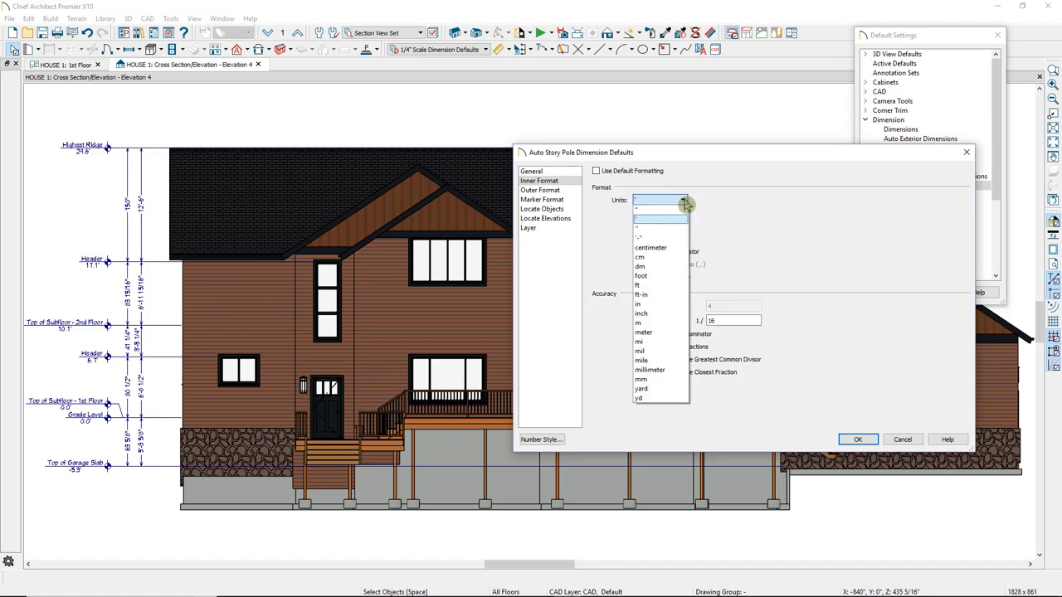
pyautogui.click(652, 247)
pyautogui.click(551, 190)
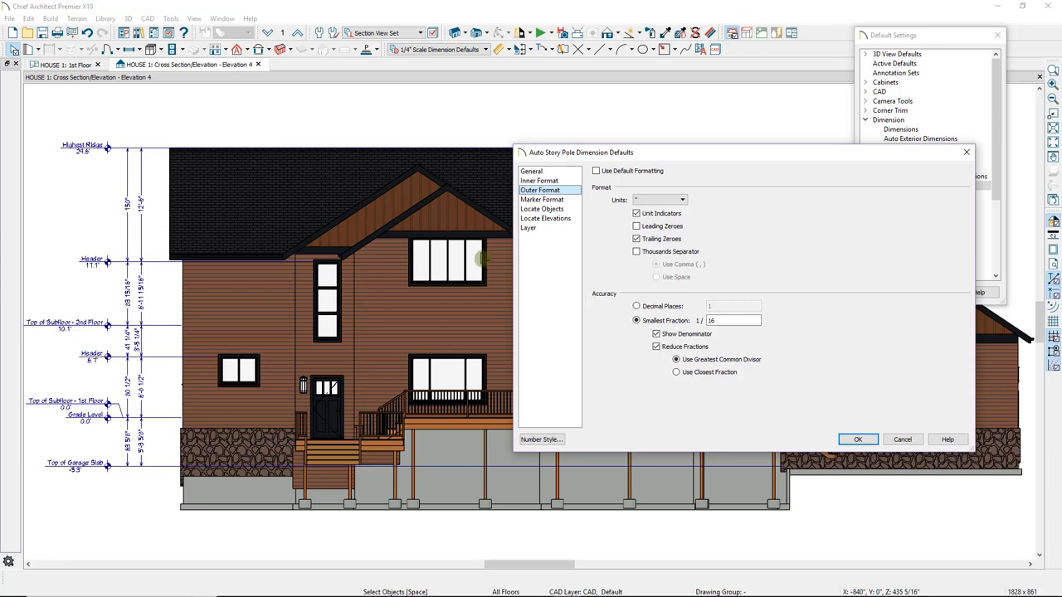
# - Turn off Inner Dimension and Dimensions Between Elevation Markers in the general story pole options
pyautogui.click(558, 173)
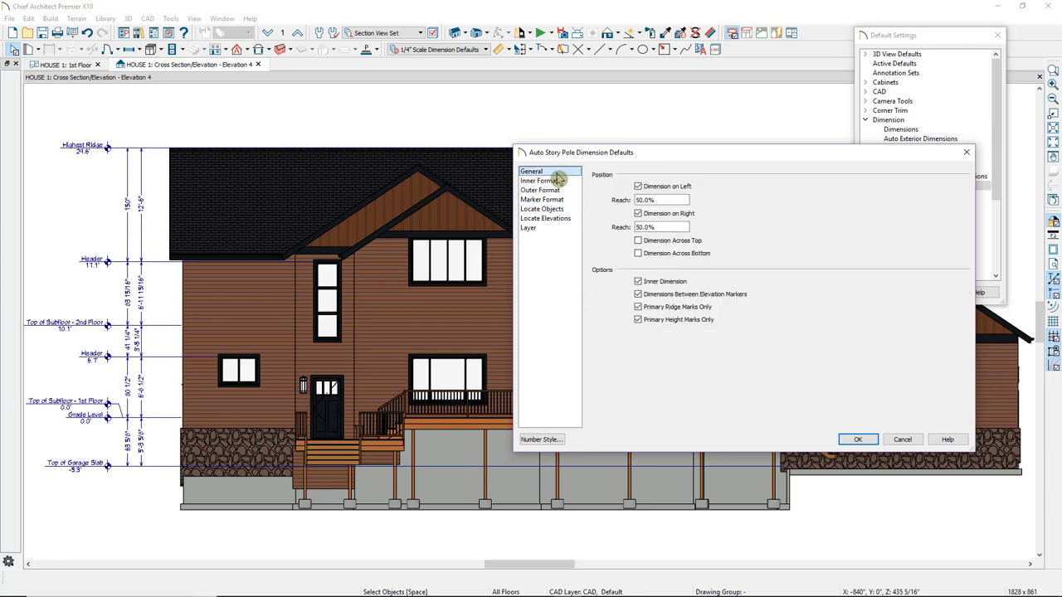
pyautogui.click(646, 283)
pyautogui.click(639, 294)
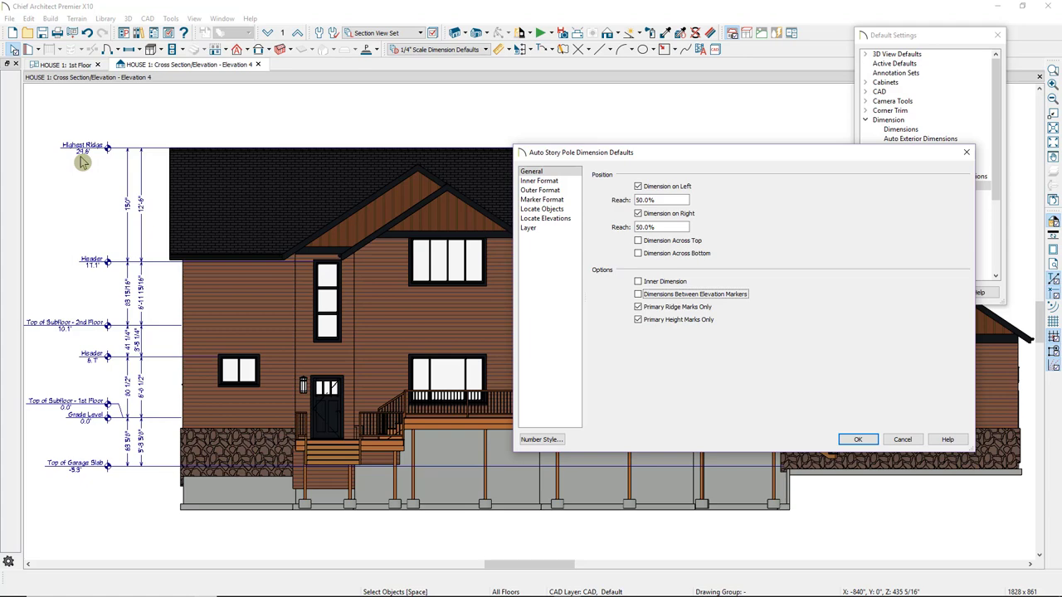
# - Set the story pole marker format units to feet and inches ('-")
pyautogui.click(558, 200)
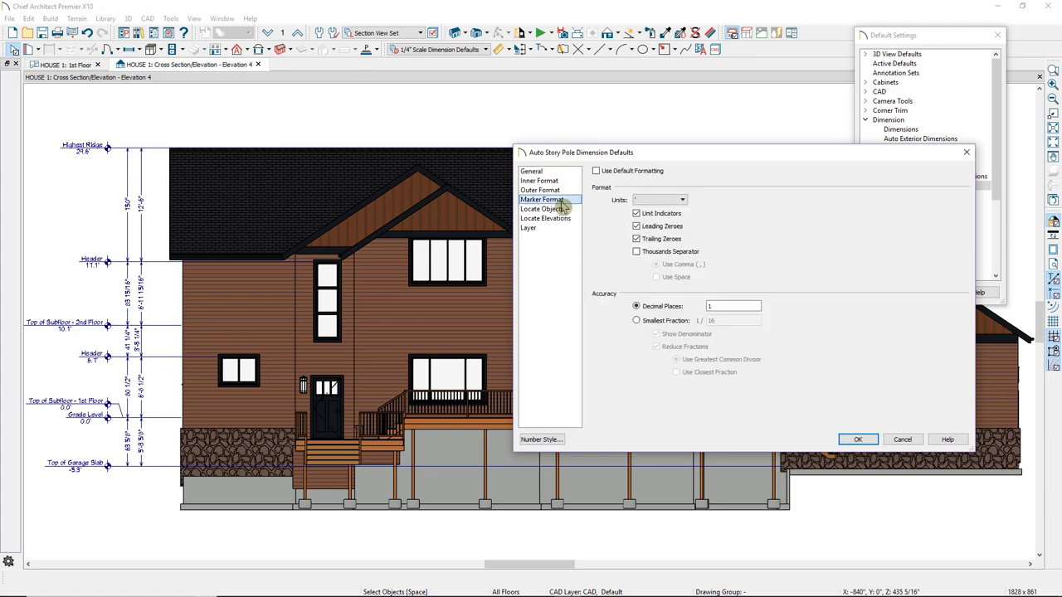
pyautogui.click(685, 203)
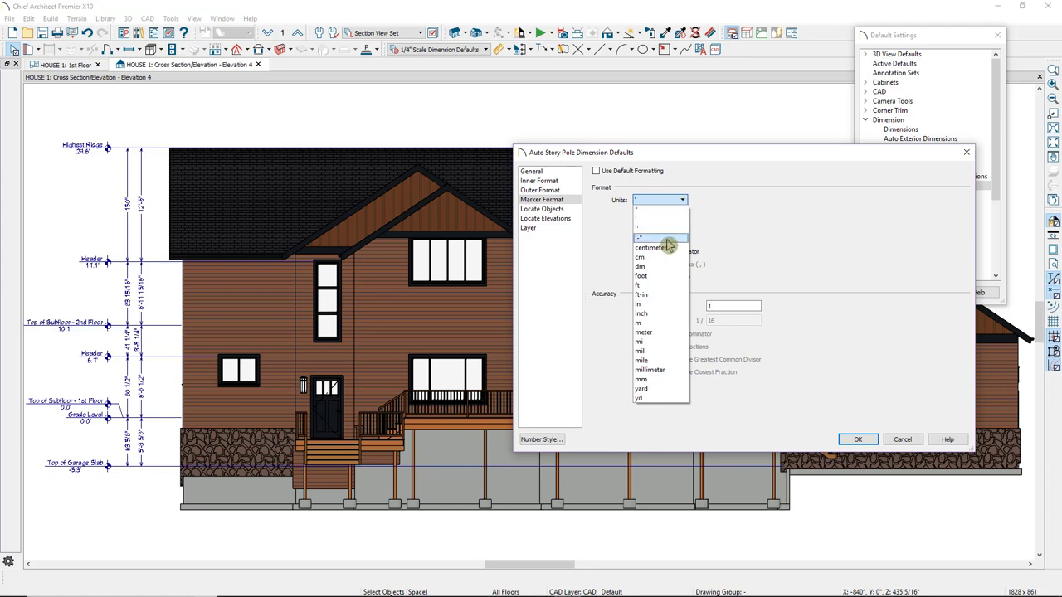
pyautogui.click(669, 242)
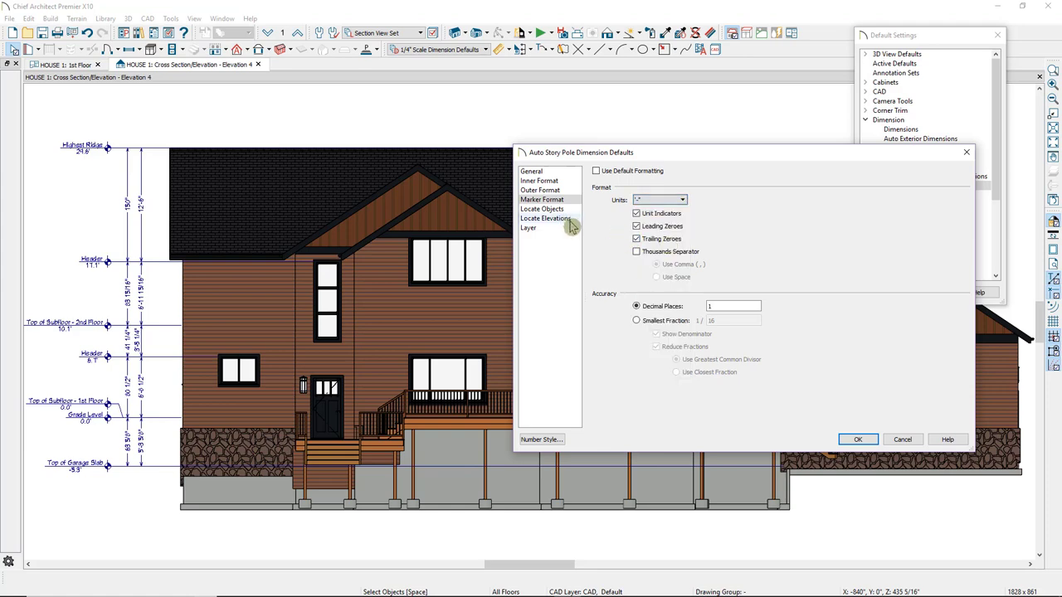
# - Look through the elevation marks to include, turn off Outer for the Top of Slab mark, and accept the story pole defaults
pyautogui.click(556, 218)
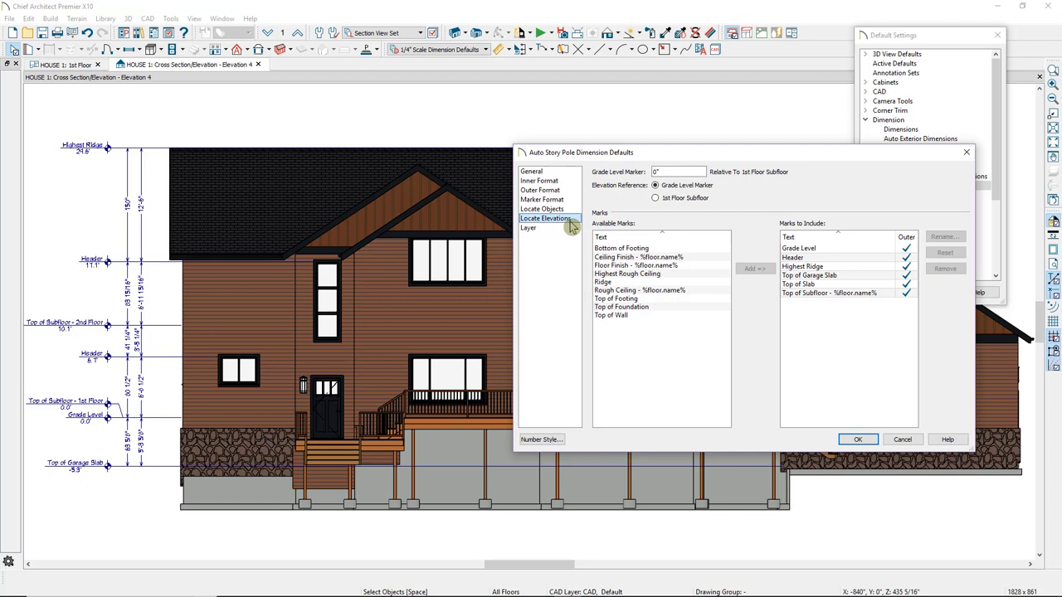
pyautogui.click(853, 263)
pyautogui.click(853, 272)
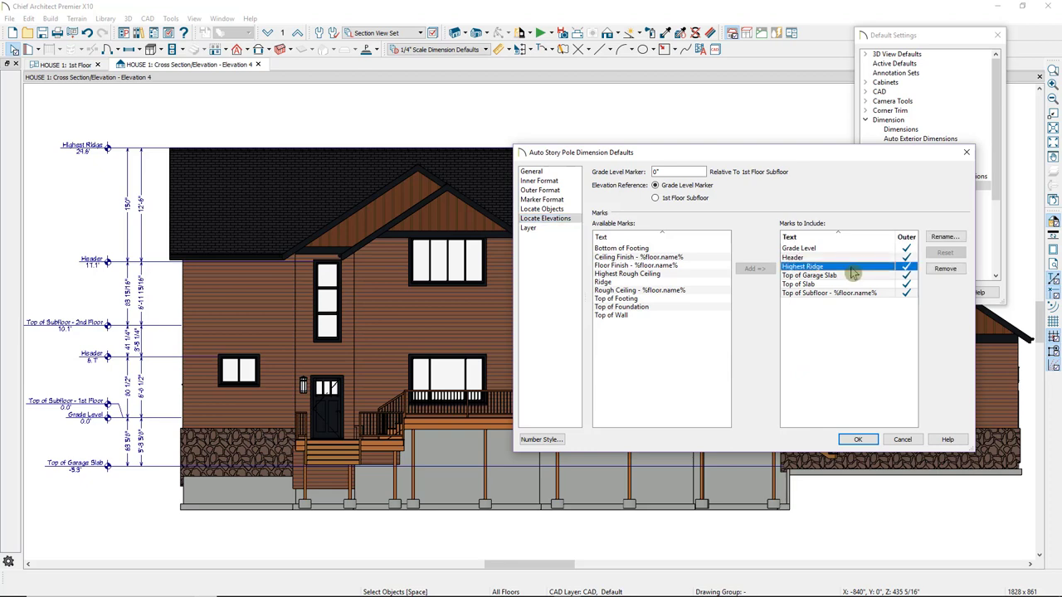
pyautogui.click(853, 275)
pyautogui.click(857, 285)
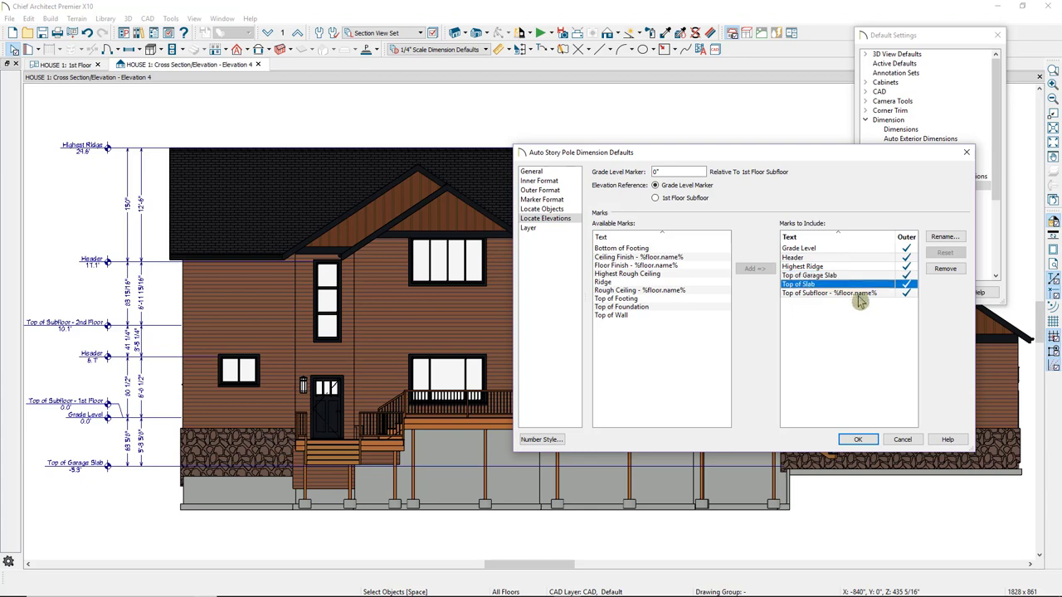
pyautogui.click(860, 296)
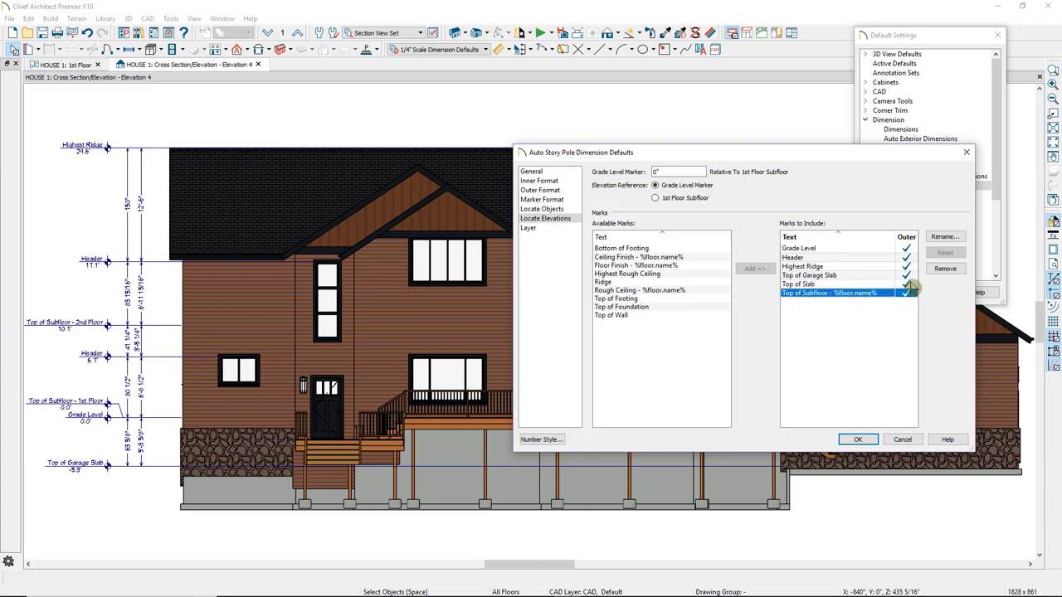
pyautogui.click(909, 285)
pyautogui.click(907, 285)
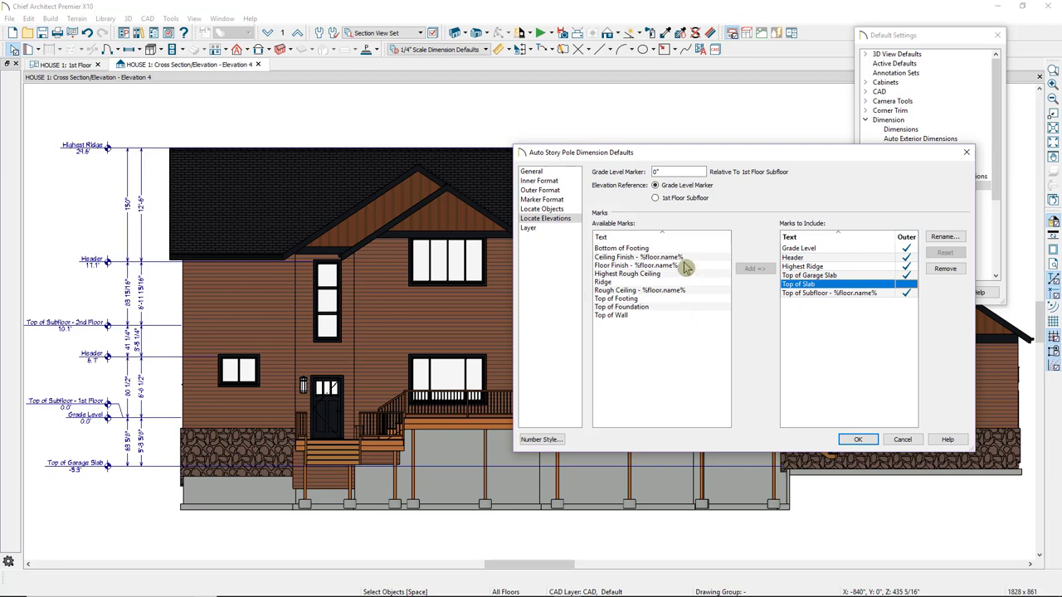
pyautogui.click(831, 249)
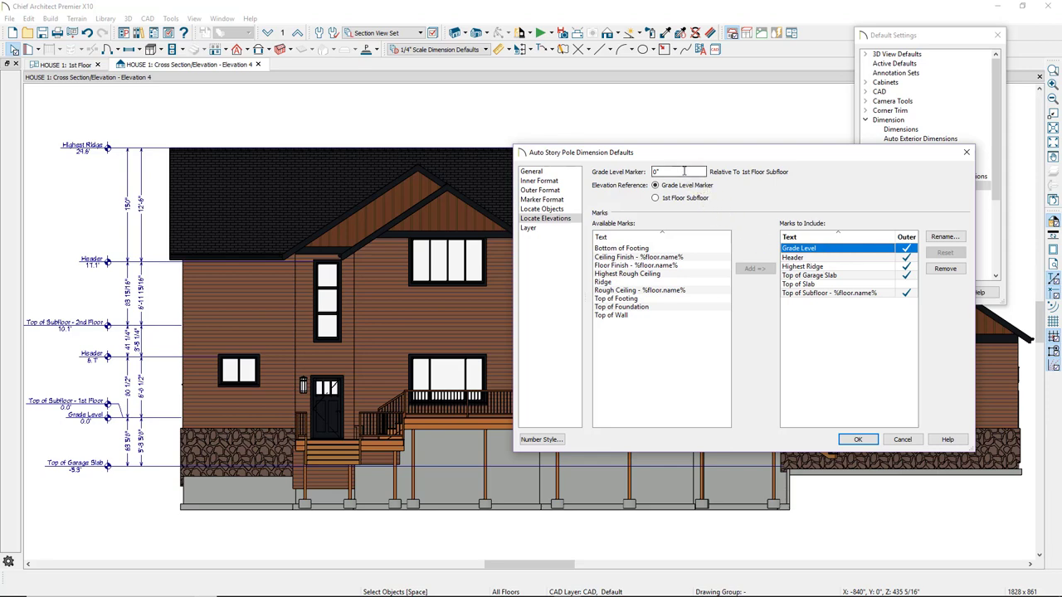
pyautogui.click(855, 441)
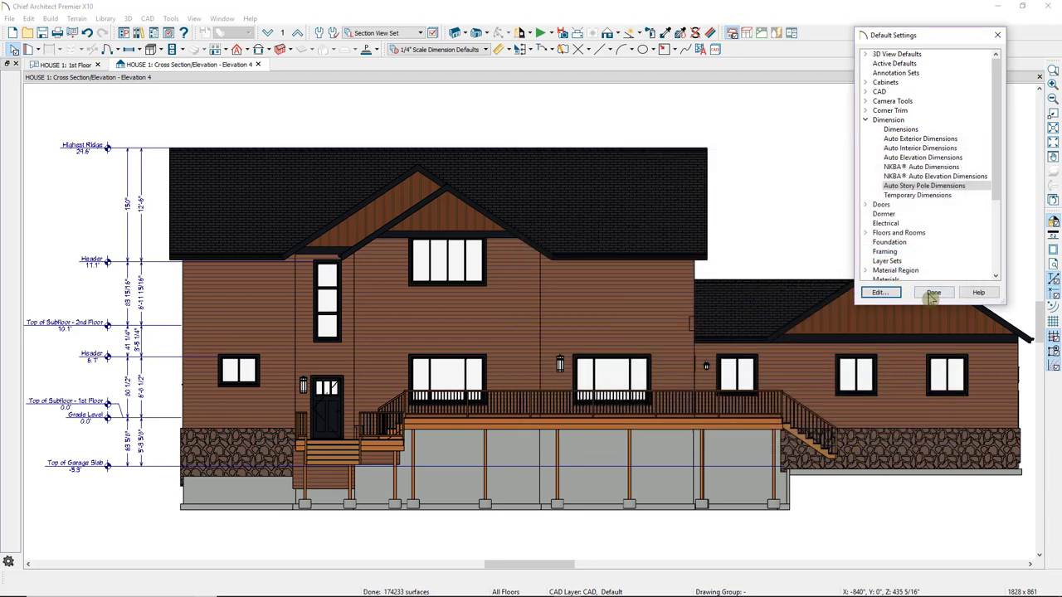
# - Close the default settings, regenerate the story pole for the elevation view, and inspect its elevation markers
pyautogui.click(933, 293)
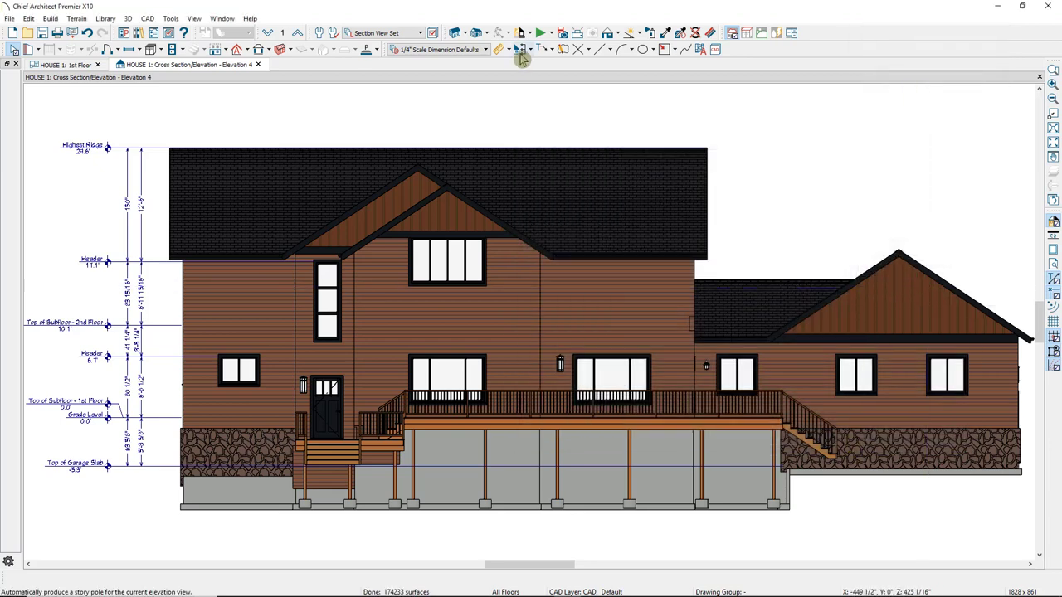
pyautogui.click(522, 52)
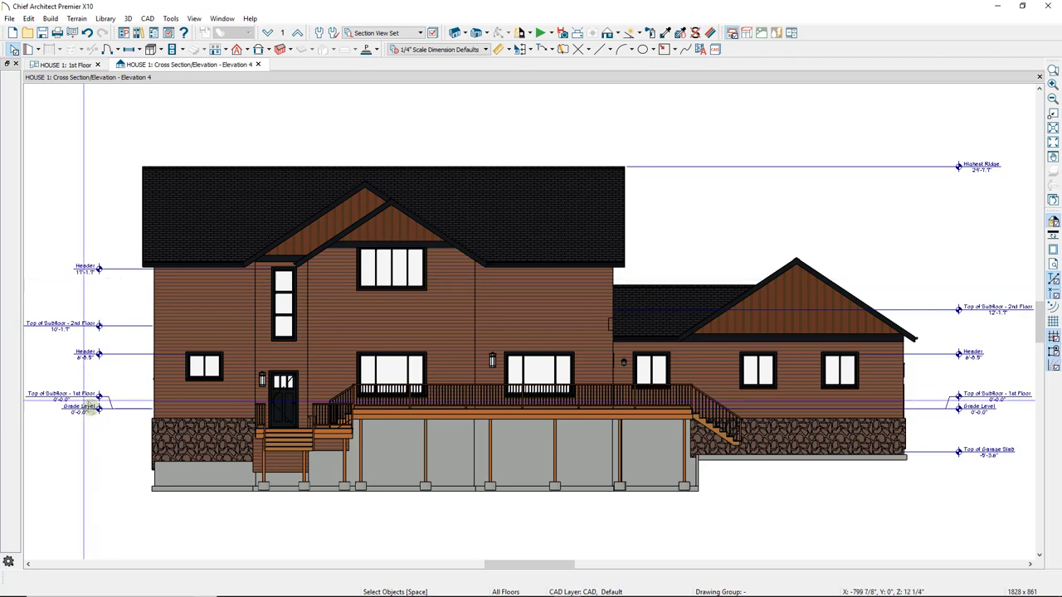
pyautogui.scroll(4, 99, 427)
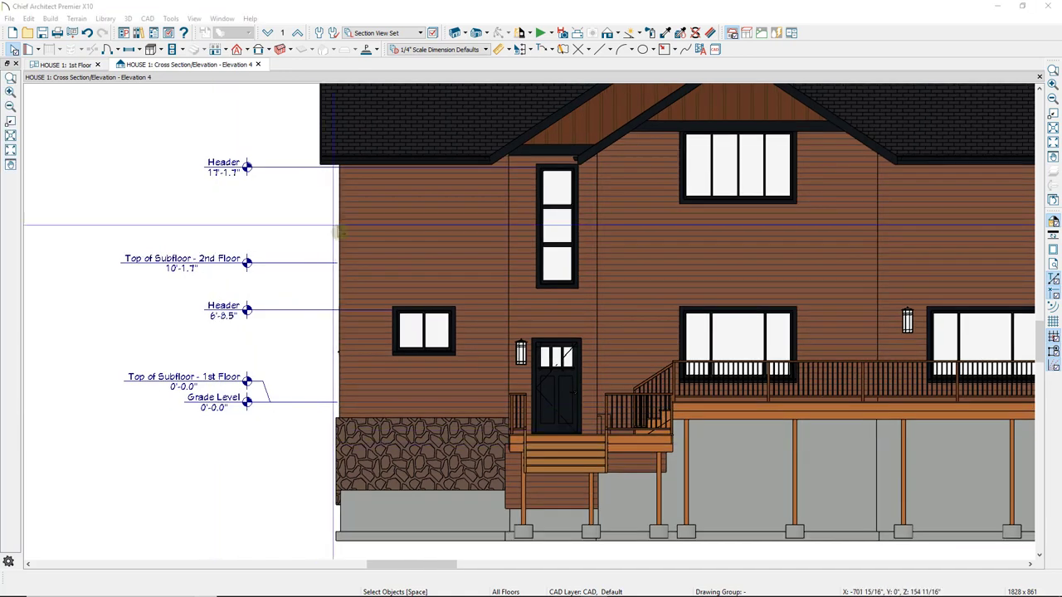
# - Set the Grade Level Marker to -62" relative to the 1st floor subfloor in the story pole defaults
pyautogui.click(319, 35)
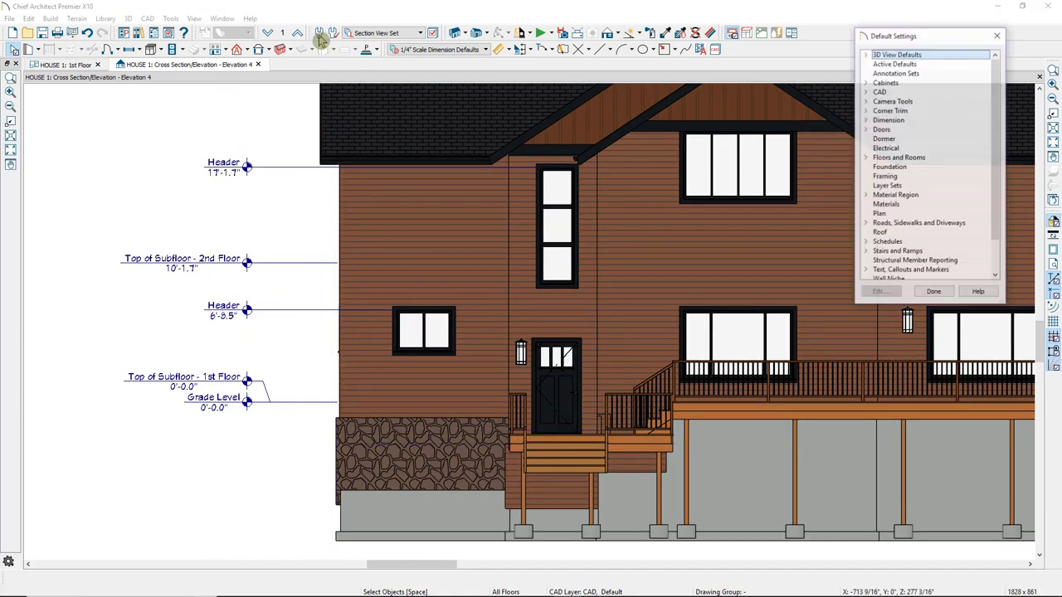
pyautogui.click(866, 120)
pyautogui.doubleClick(909, 187)
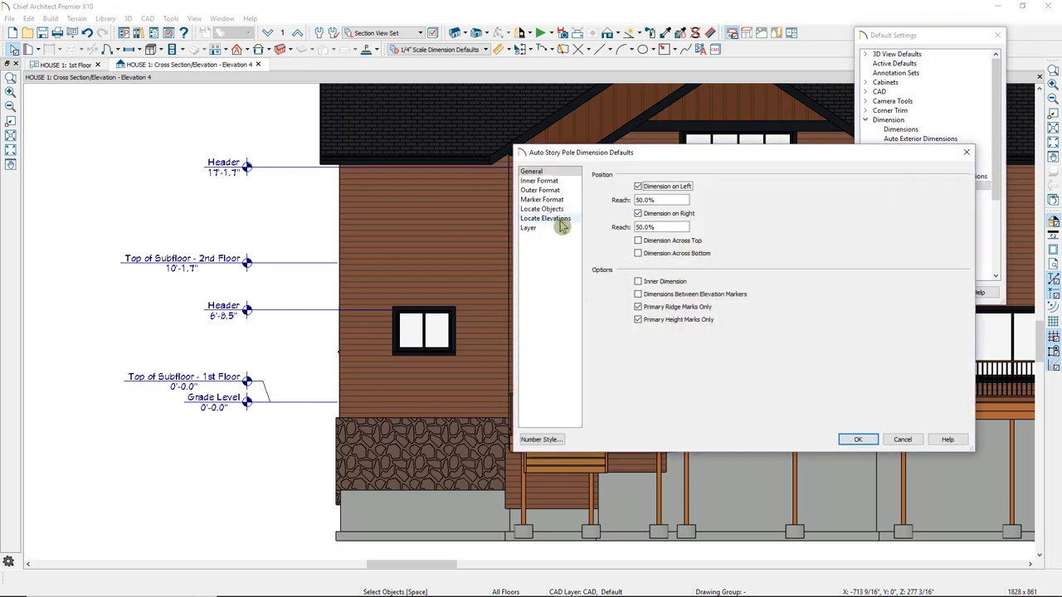
pyautogui.click(560, 220)
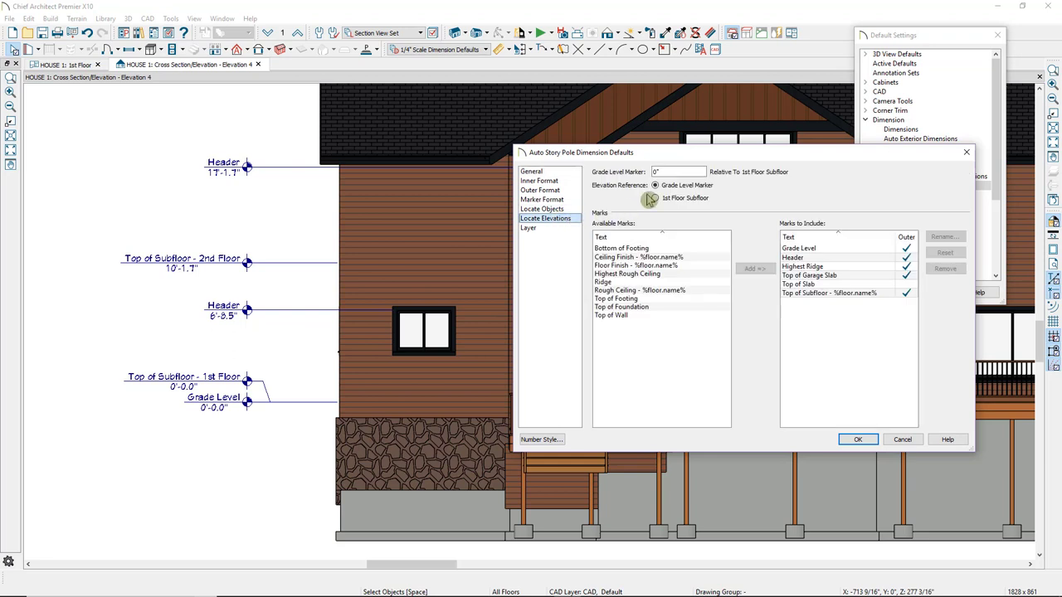
pyautogui.moveTo(681, 171); pyautogui.dragTo(599, 171)
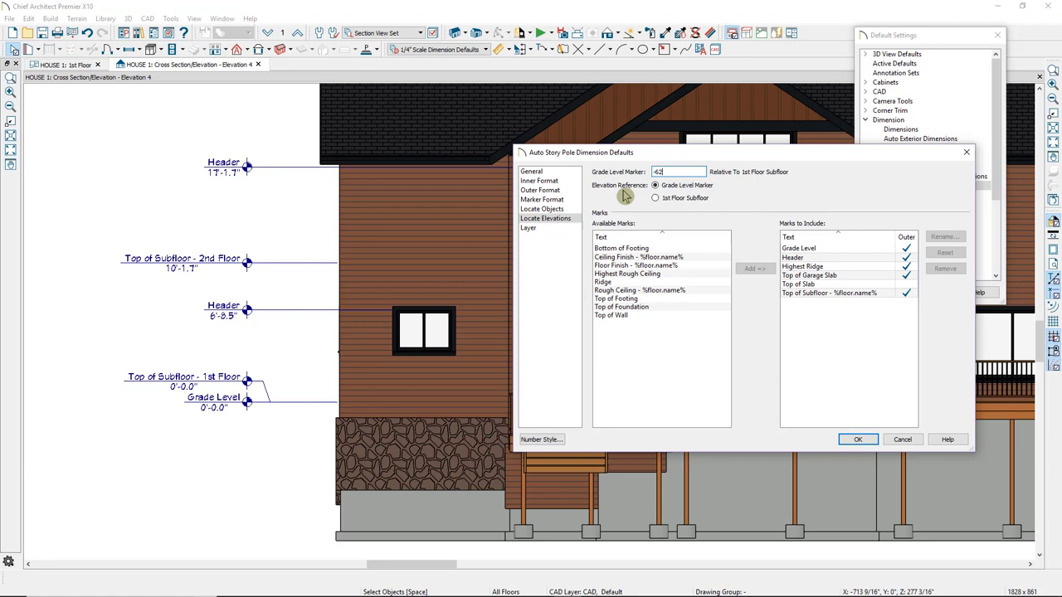
pyautogui.click(857, 439)
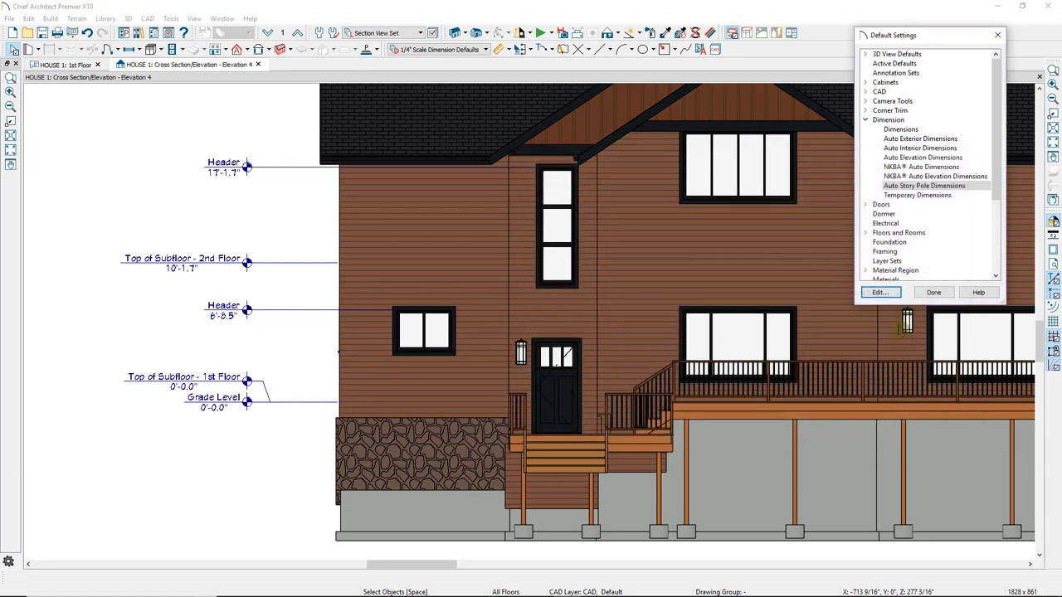
# - Regenerate the story pole with the new grade level offset and inspect the markers beside the front door end of the house
pyautogui.click(934, 293)
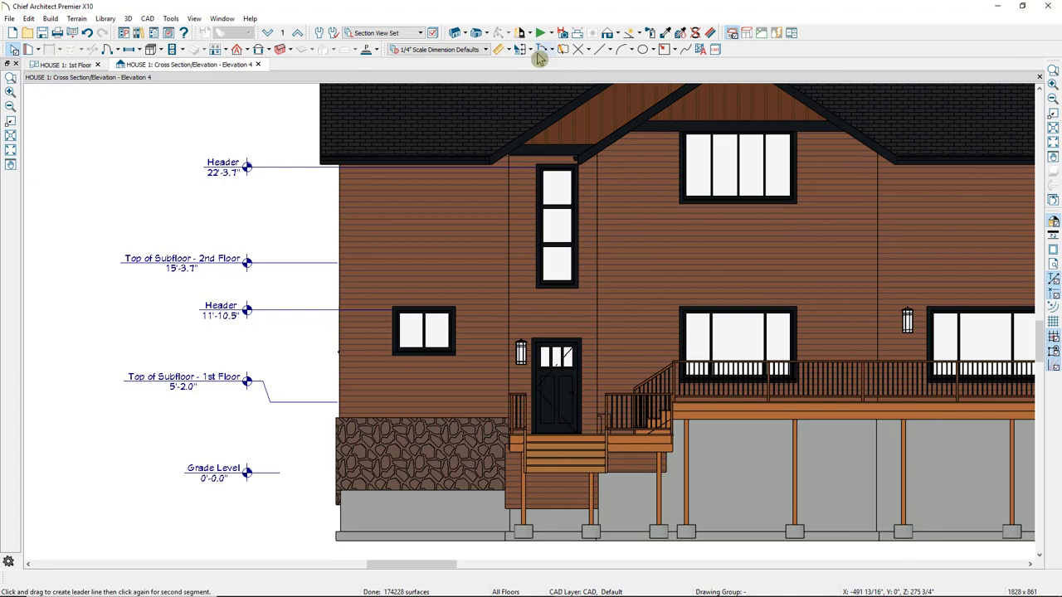
pyautogui.click(522, 50)
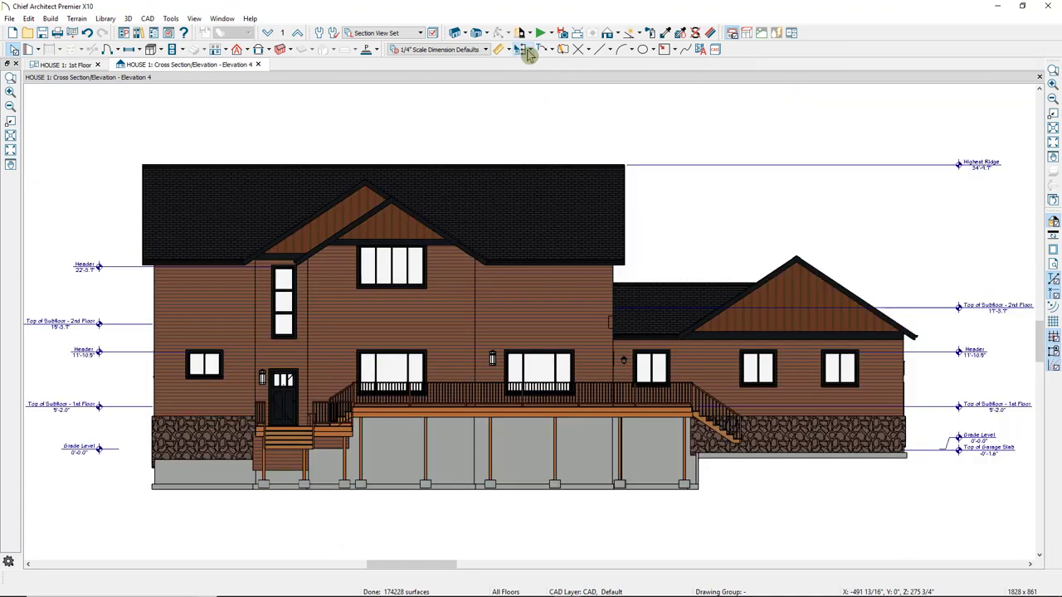
pyautogui.scroll(3, 85, 428)
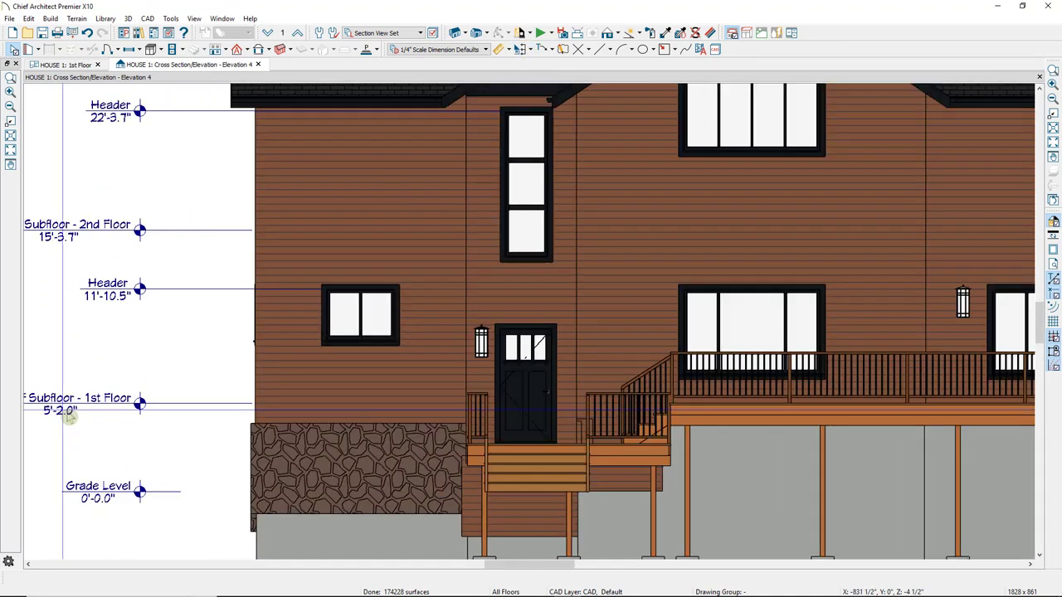
pyautogui.moveTo(86, 428)
pyautogui.mouseDown(button='middle')
pyautogui.moveTo(220, 465)
pyautogui.moveTo(236, 493)
pyautogui.mouseUp(button='middle')
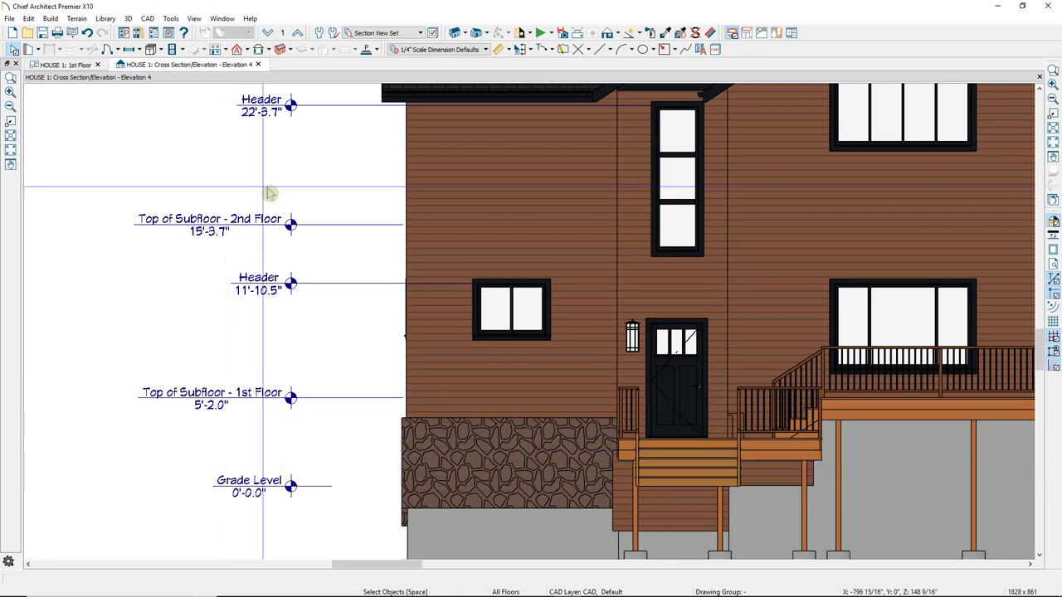
# - Set the story pole elevation reference to 1st Floor Subfloor and regenerate the story pole dimensions
pyautogui.click(322, 39)
pyautogui.click(866, 120)
pyautogui.doubleClick(902, 187)
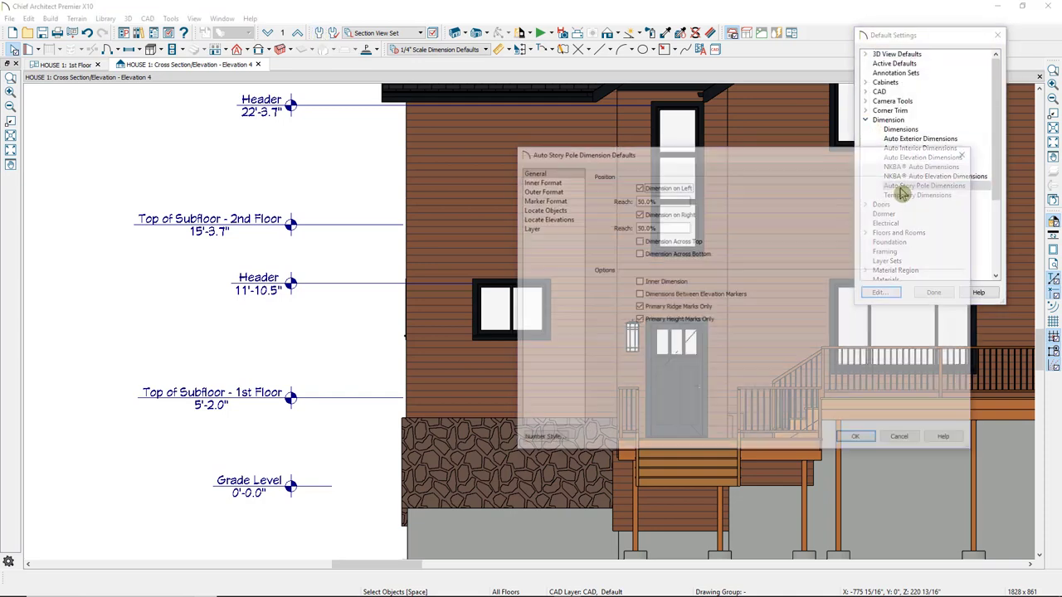
pyautogui.click(546, 219)
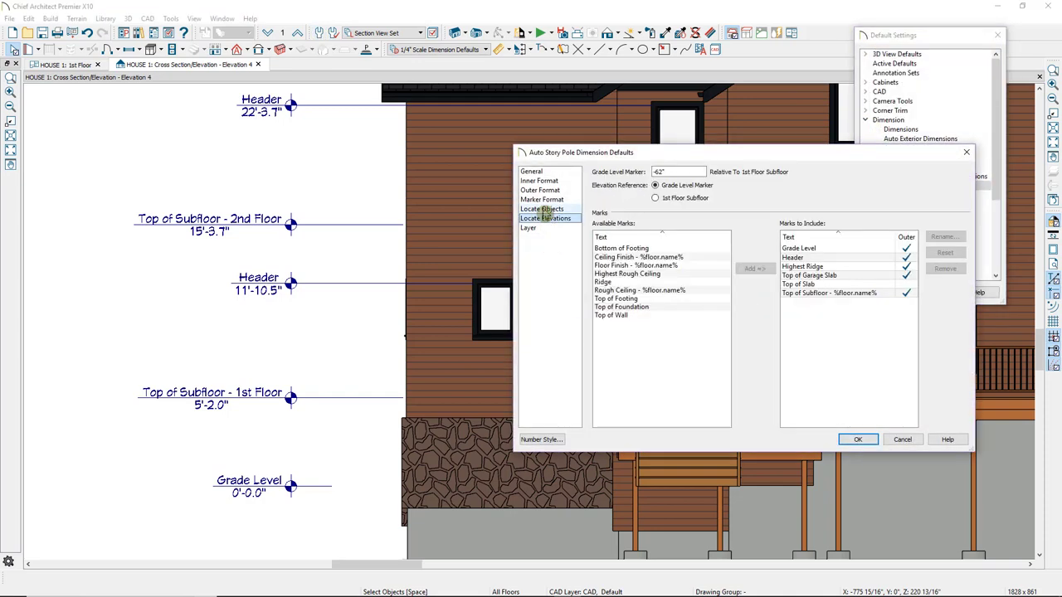
pyautogui.click(655, 200)
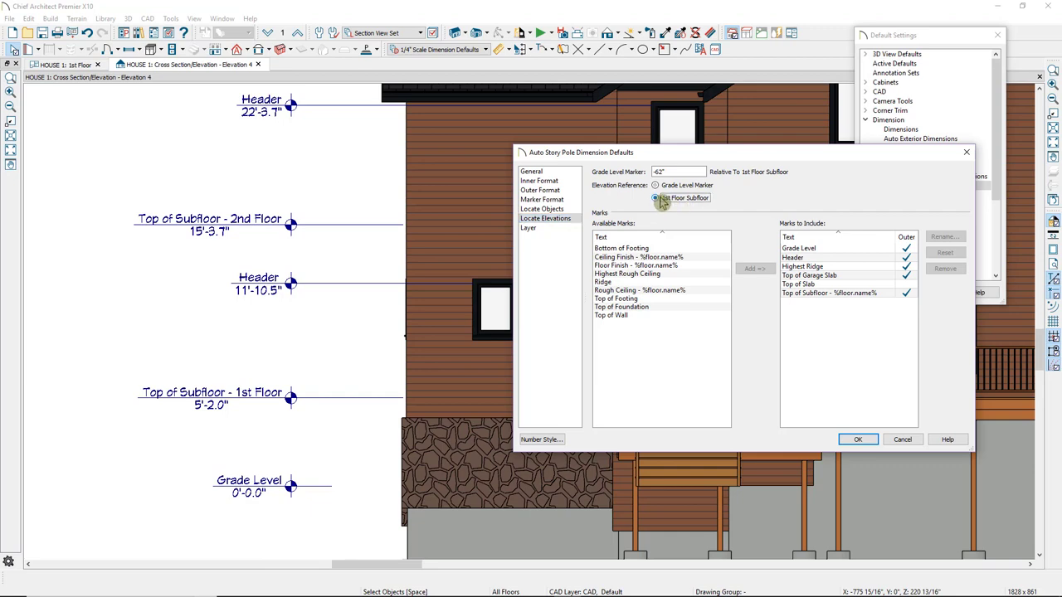
pyautogui.click(862, 442)
pyautogui.click(935, 292)
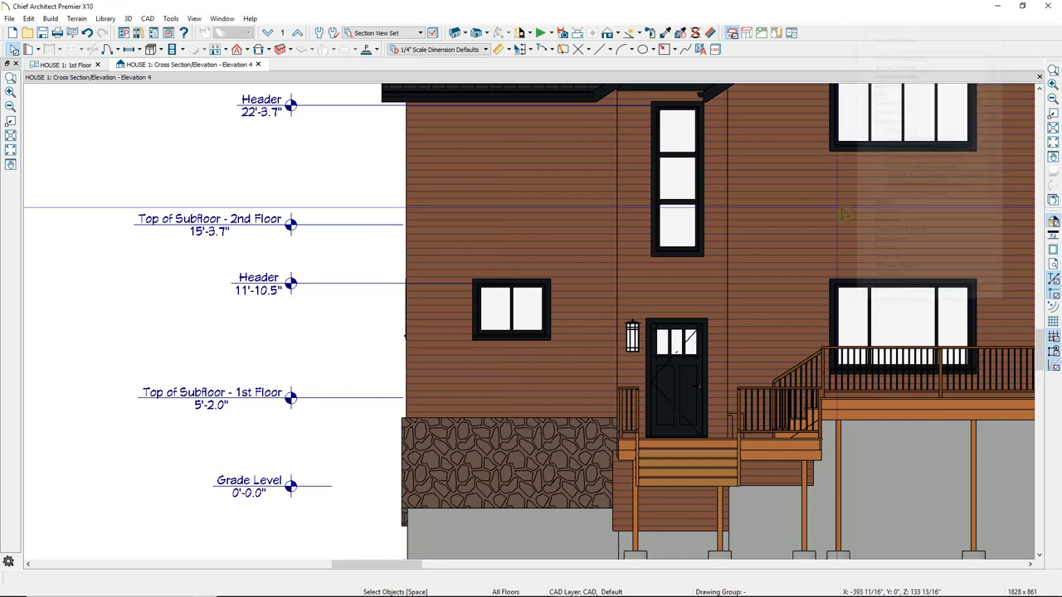
pyautogui.click(528, 50)
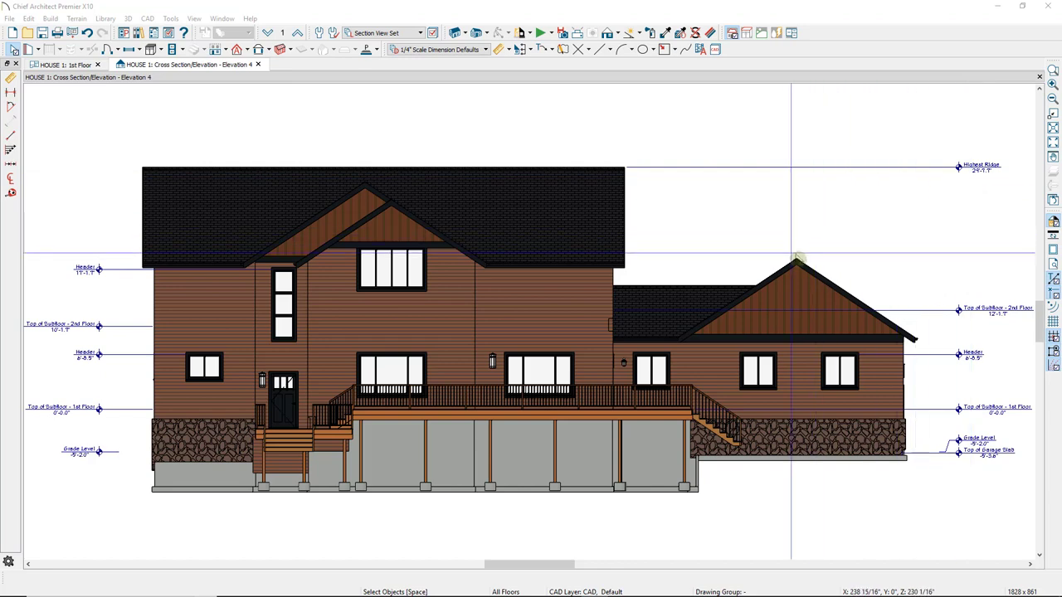
# - Add the Ridge mark to the story pole marks to include, and regenerate the story pole dimensions
pyautogui.click(432, 33)
pyautogui.doubleClick(885, 121)
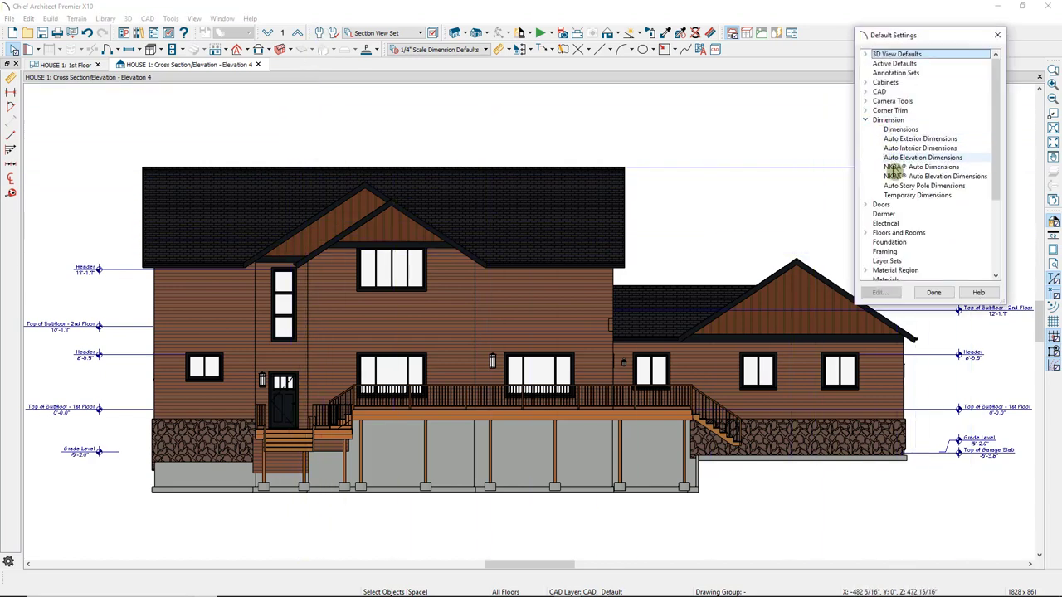
pyautogui.click(896, 186)
pyautogui.doubleClick(896, 186)
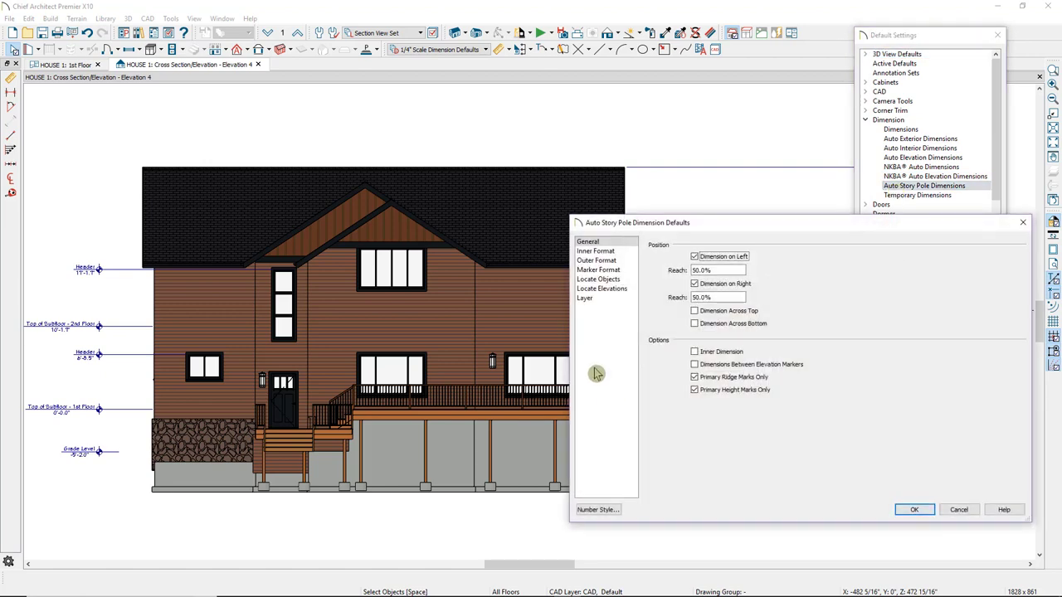
pyautogui.click(601, 288)
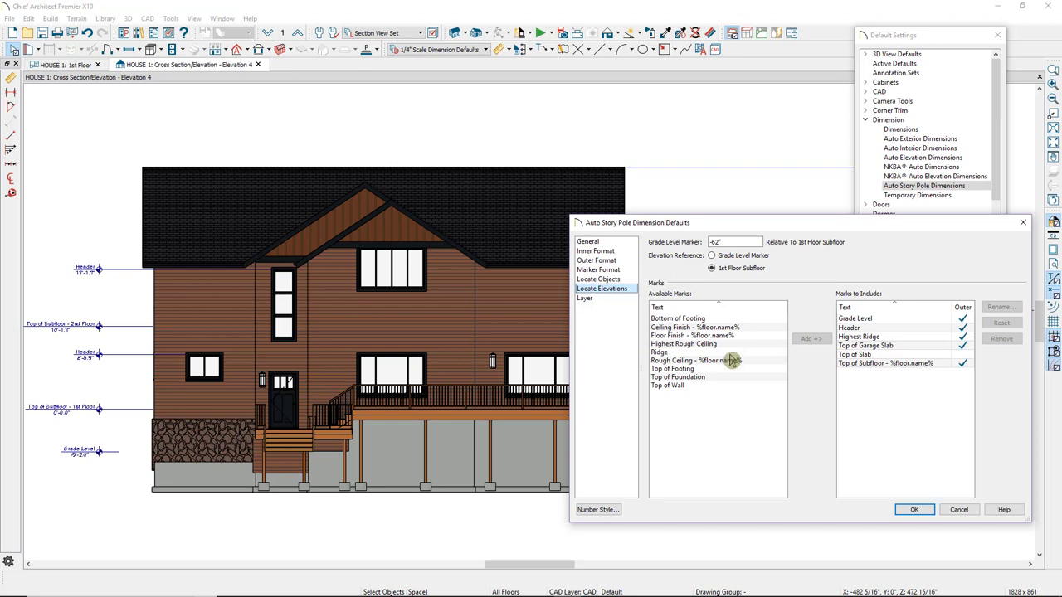
pyautogui.click(659, 352)
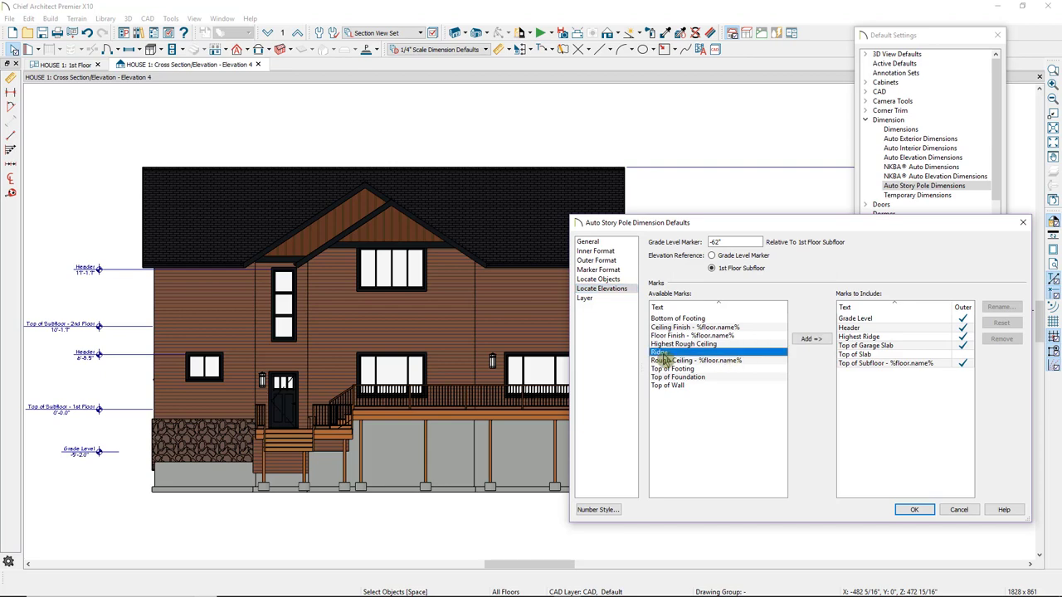
pyautogui.click(810, 342)
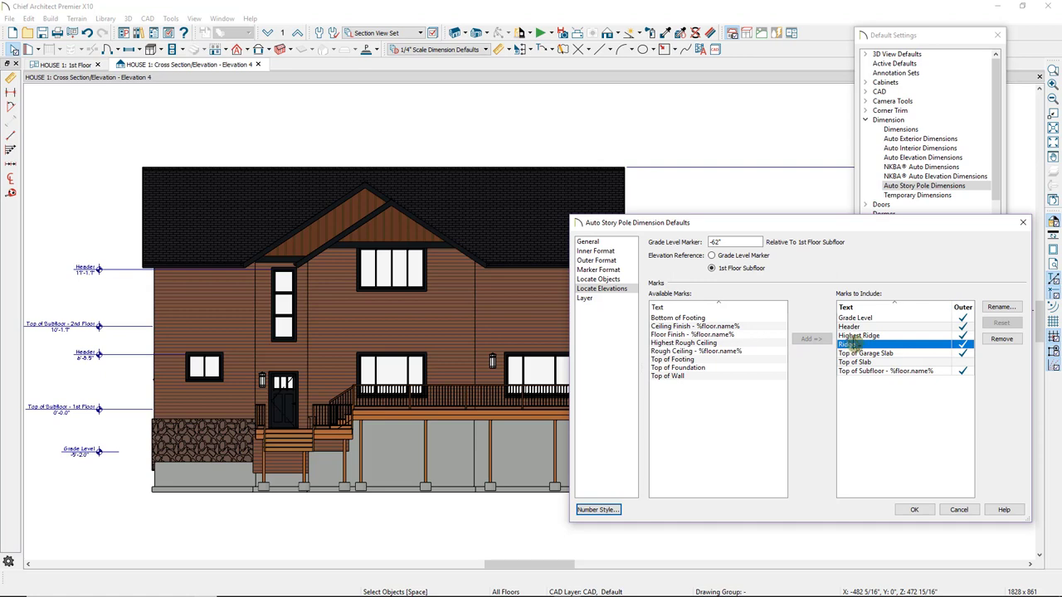
pyautogui.click(914, 510)
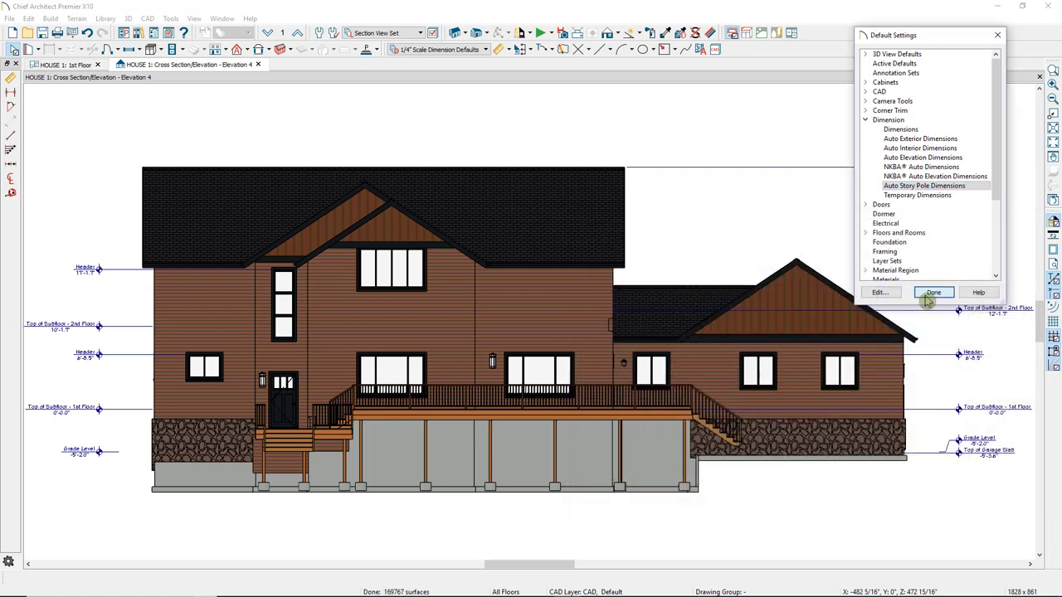
pyautogui.click(929, 297)
pyautogui.click(522, 50)
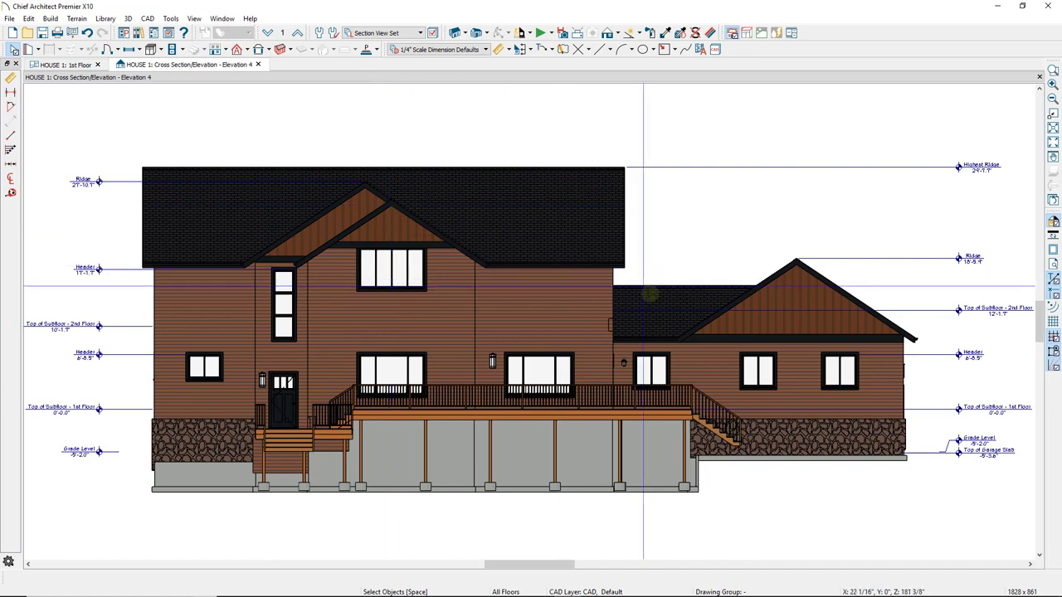
# - Remove the Highest Ridge mark from the marks to include in the Auto Story Pole Dimension Defaults
pyautogui.click(320, 32)
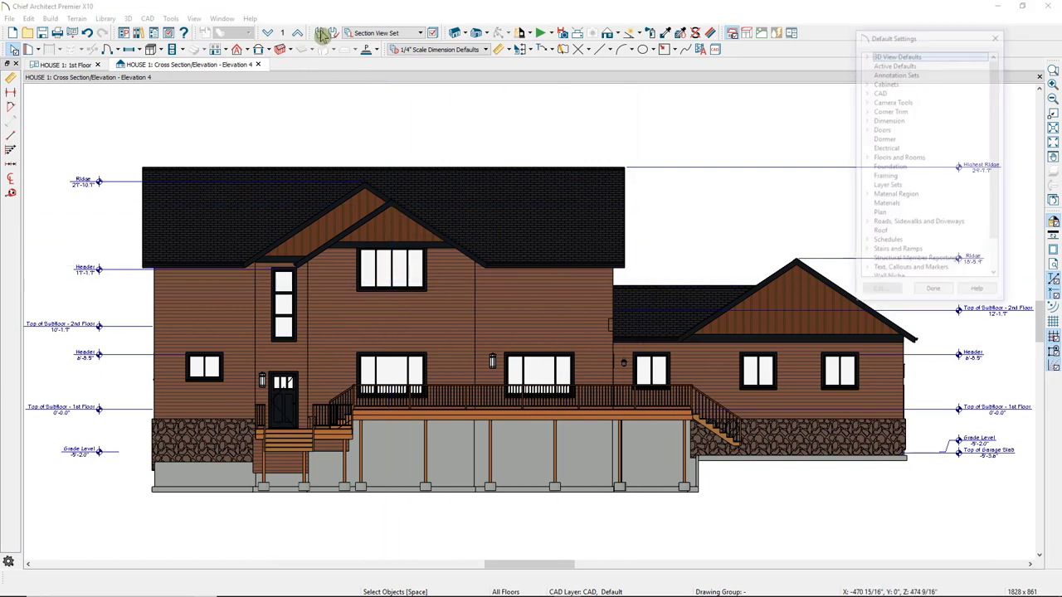
pyautogui.click(865, 120)
pyautogui.doubleClick(900, 186)
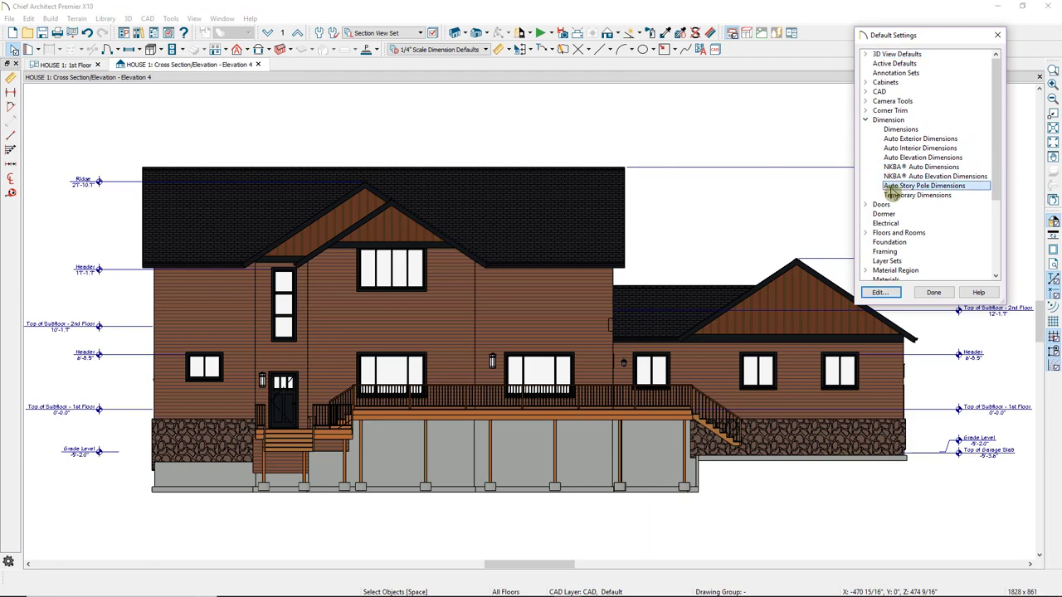
pyautogui.click(630, 288)
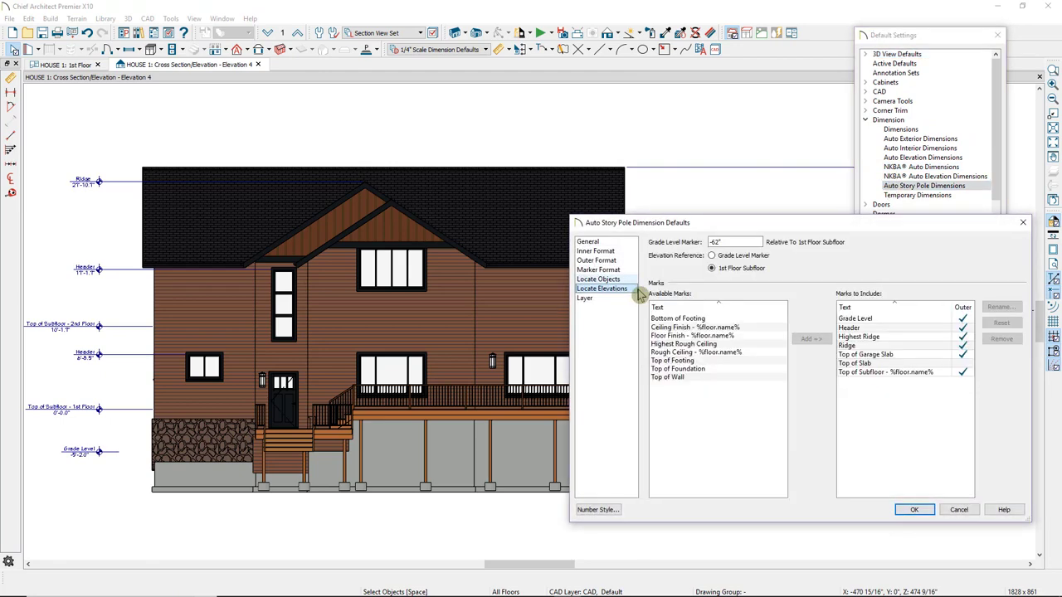
pyautogui.click(887, 339)
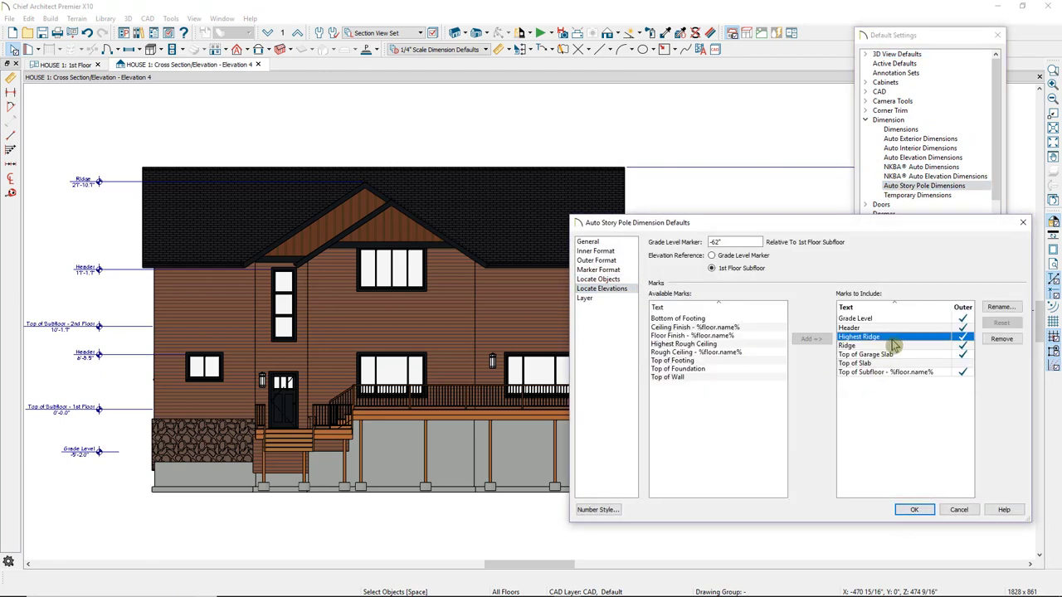
pyautogui.click(1001, 339)
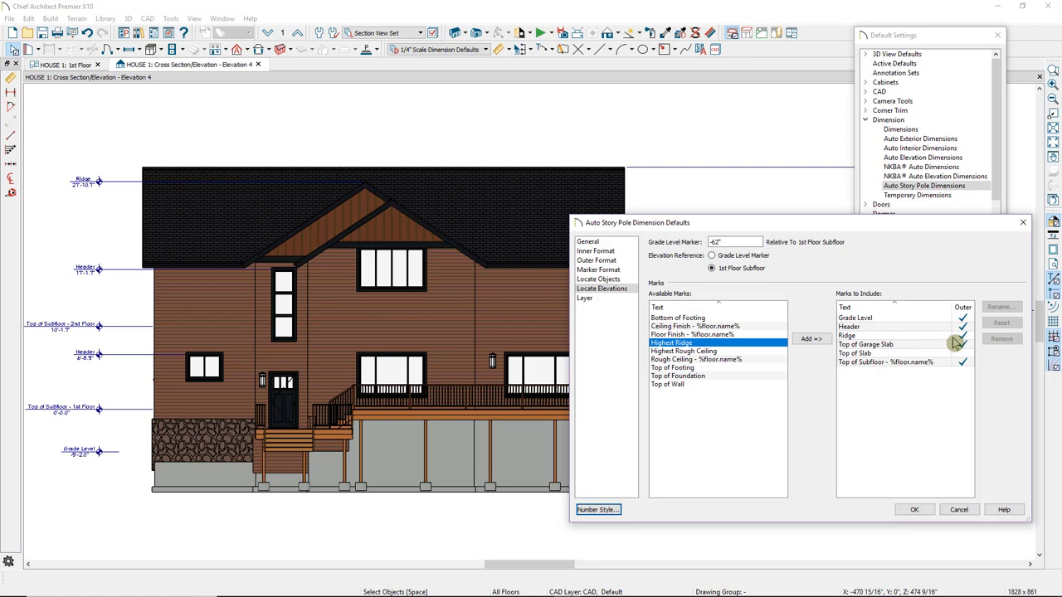
# - Turn off Primary Ridge Marks Only in the story pole defaults and regenerate the story pole dimensions
pyautogui.click(605, 243)
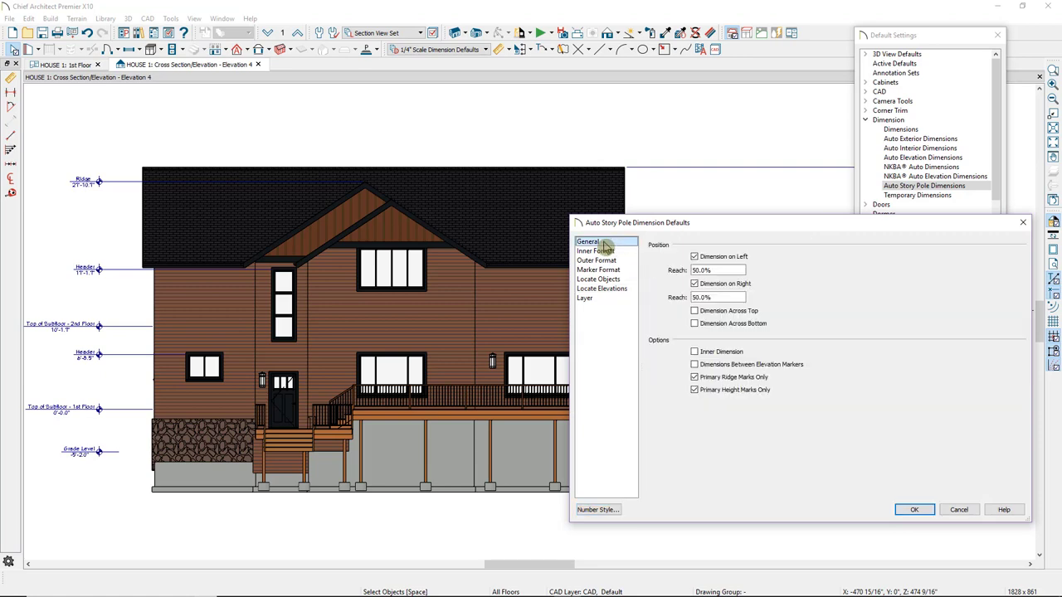
pyautogui.click(695, 378)
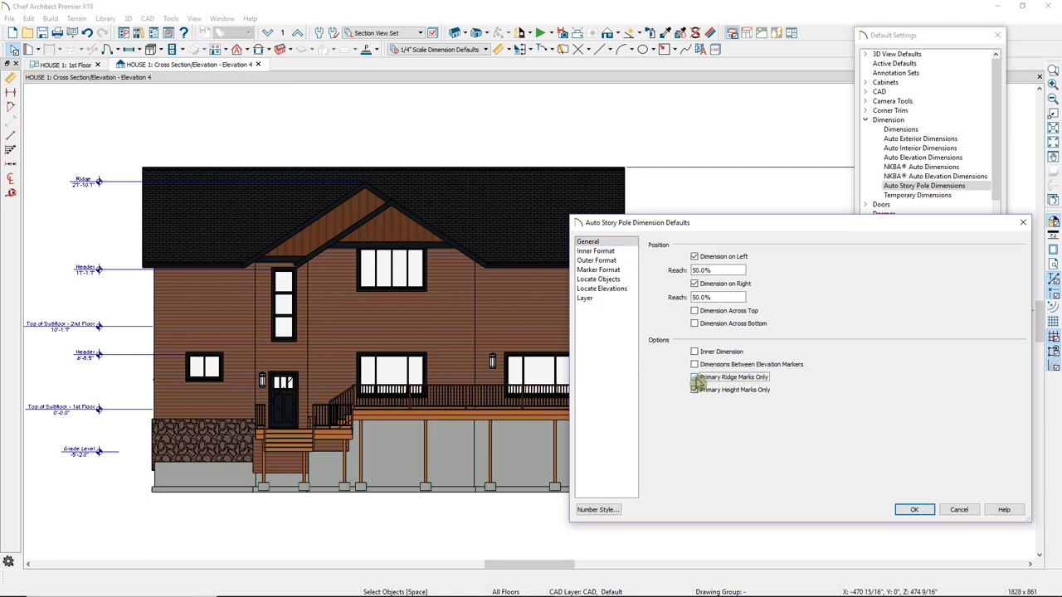
pyautogui.click(918, 511)
pyautogui.click(929, 293)
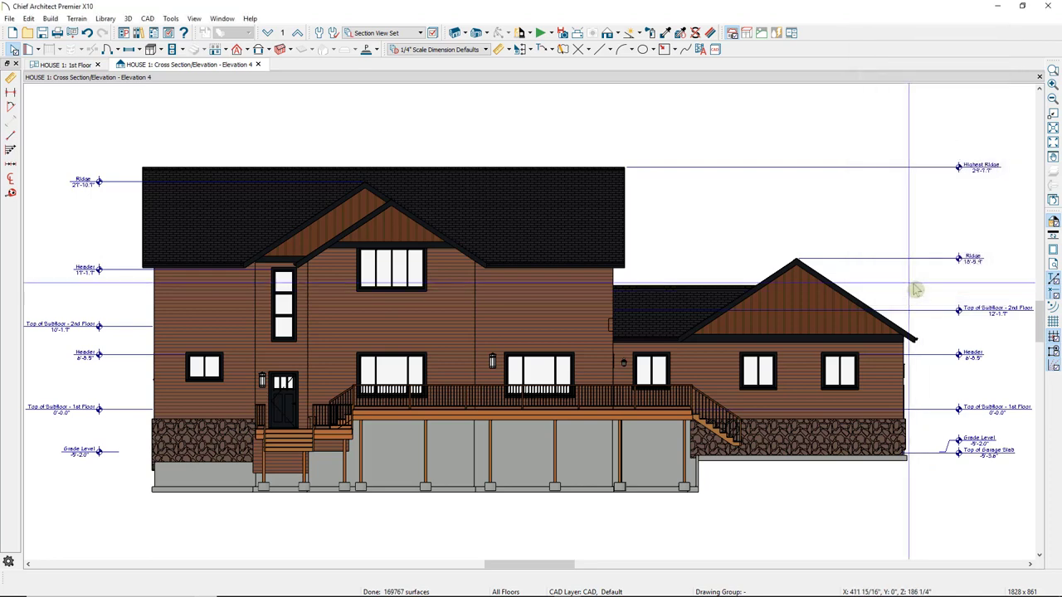
pyautogui.click(521, 50)
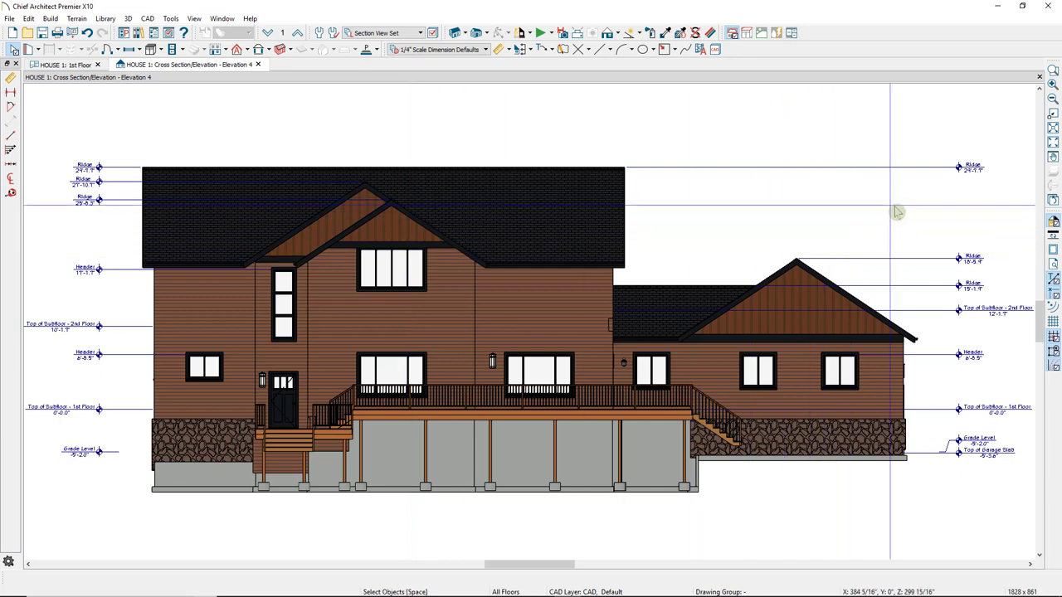
# - Remove the highest ridge marker from the garage-side story pole and end the opposite pole's 27'-10.7" ridge extension line at the gable peak
pyautogui.click(975, 178)
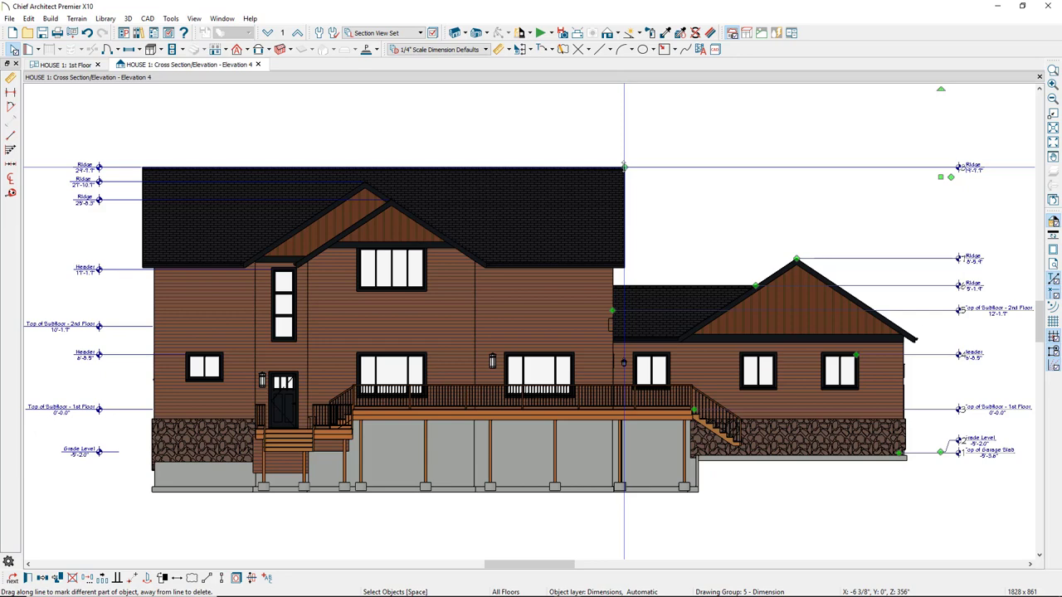
pyautogui.moveTo(624, 167); pyautogui.dragTo(702, 127)
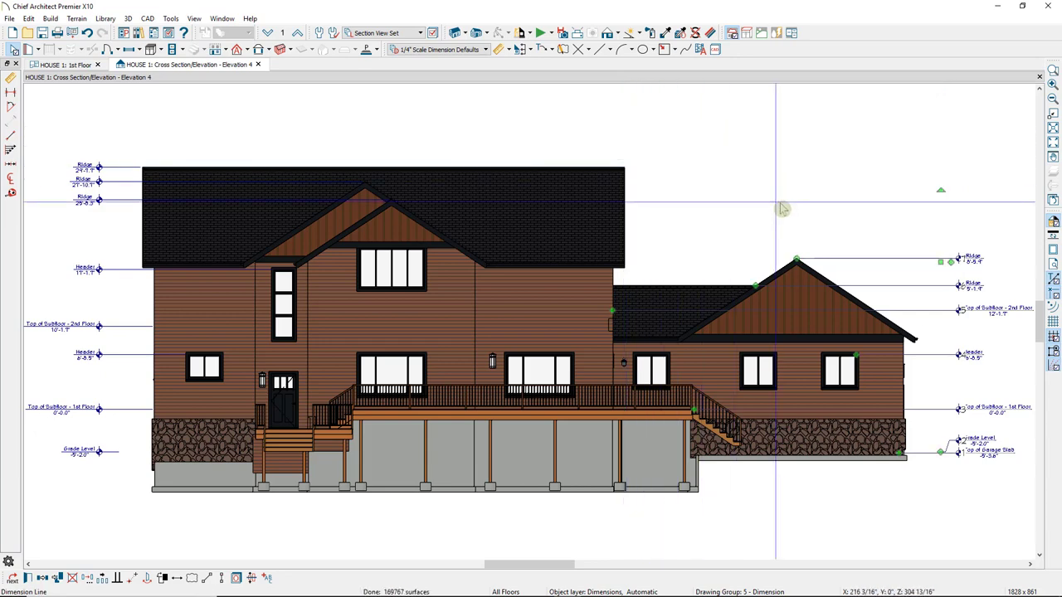
pyautogui.click(121, 275)
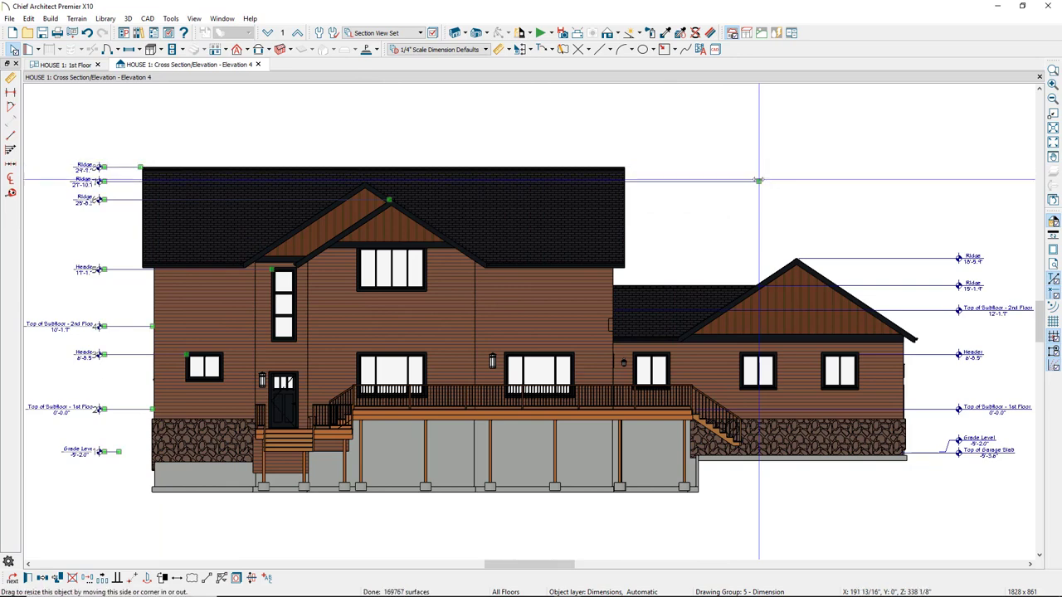
pyautogui.moveTo(758, 179); pyautogui.dragTo(362, 181)
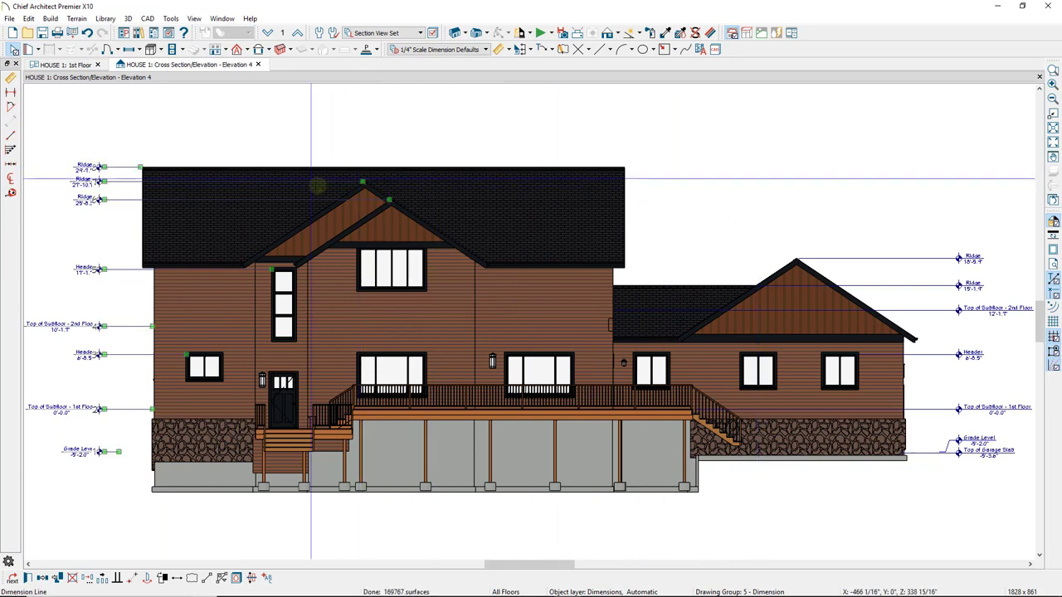
# - Add an elevation marker for the top of the upper four-pane window to the story pole on the front door side
pyautogui.moveTo(90, 210); pyautogui.dragTo(146, 178)
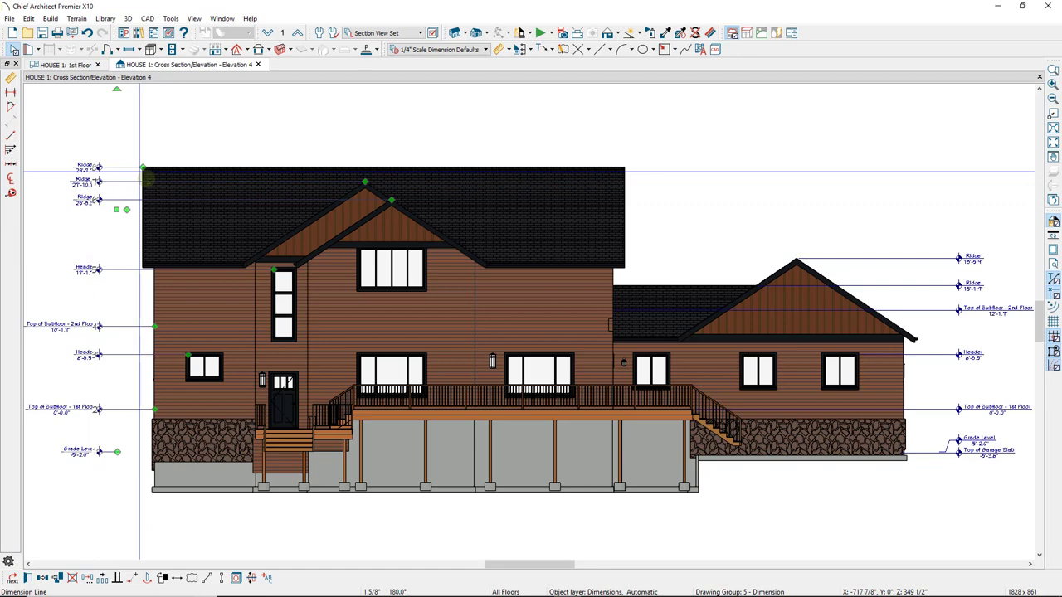
pyautogui.moveTo(147, 179); pyautogui.dragTo(117, 213)
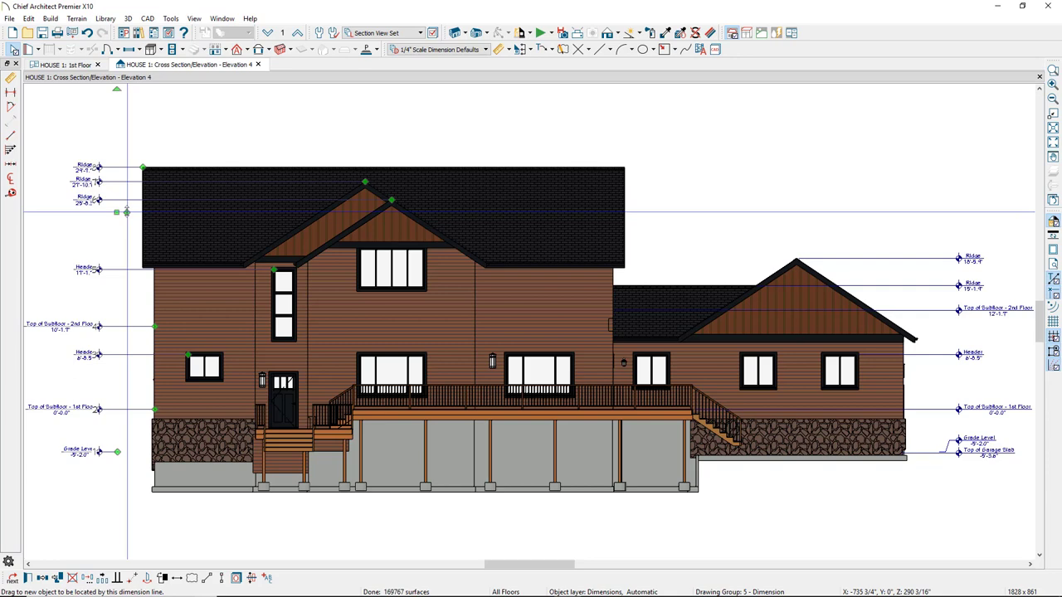
pyautogui.moveTo(126, 211)
pyautogui.mouseDown()
pyautogui.moveTo(318, 228)
pyautogui.moveTo(363, 243)
pyautogui.moveTo(361, 212)
pyautogui.moveTo(105, 232)
pyautogui.moveTo(91, 256)
pyautogui.mouseUp()
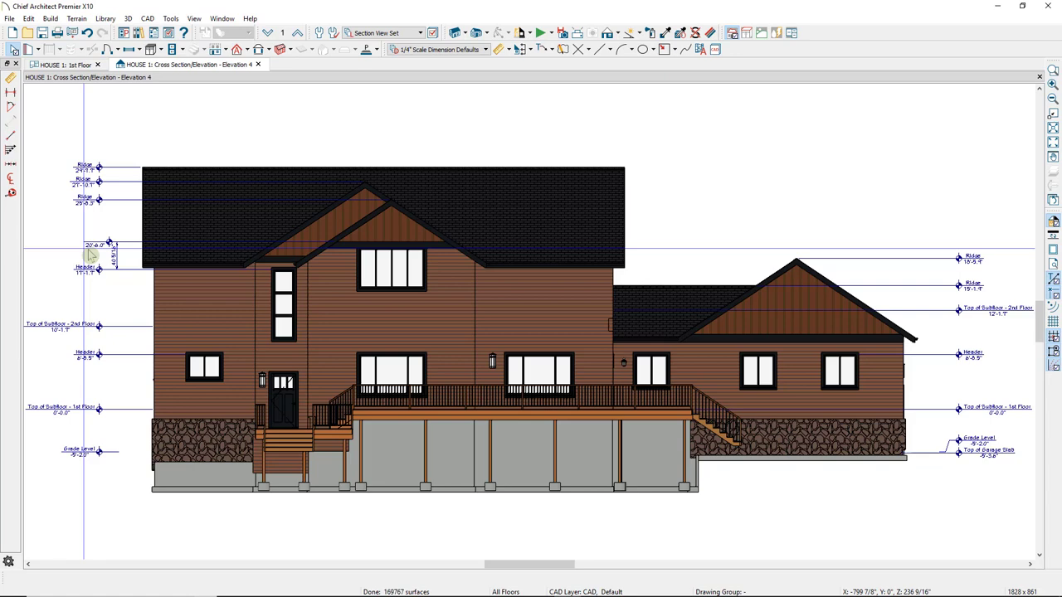
# - Set the elevation marker text of extension 6, the newly added window marker, to "Header"
pyautogui.click(108, 248)
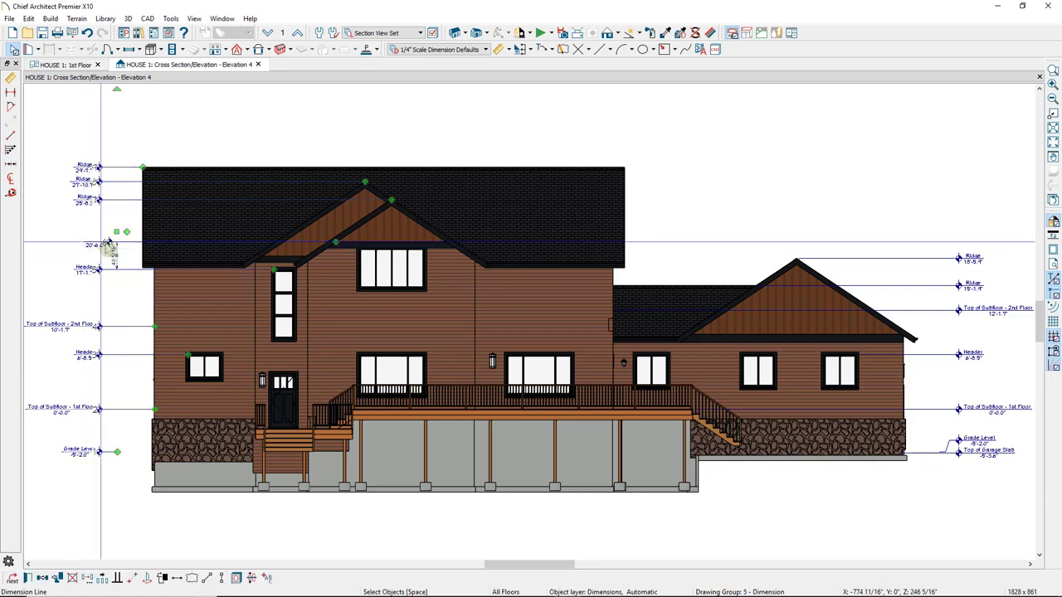
pyautogui.click(29, 579)
pyautogui.moveTo(458, 138); pyautogui.dragTo(687, 128)
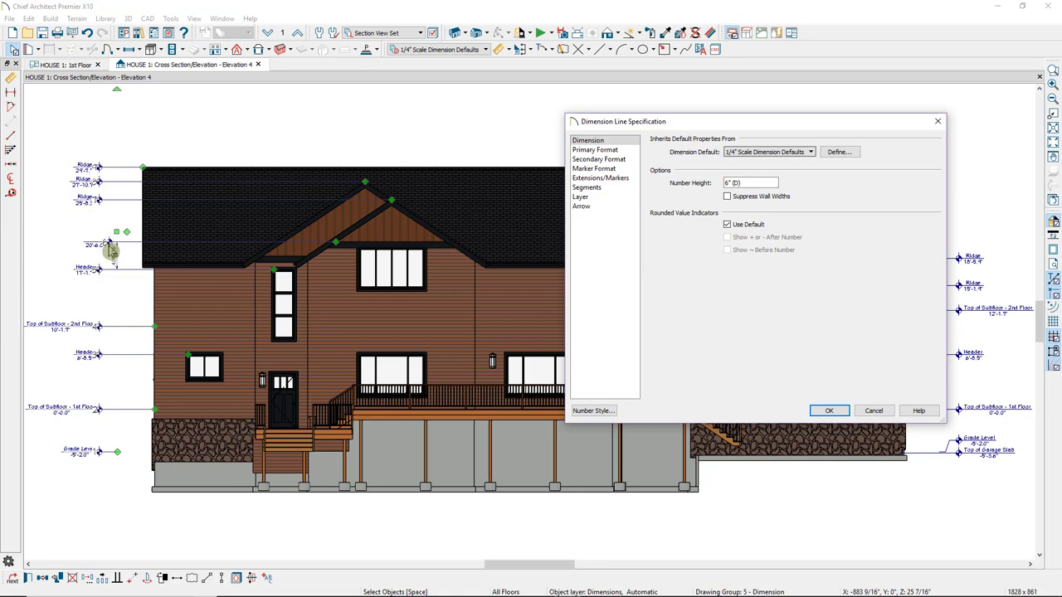
pyautogui.click(605, 178)
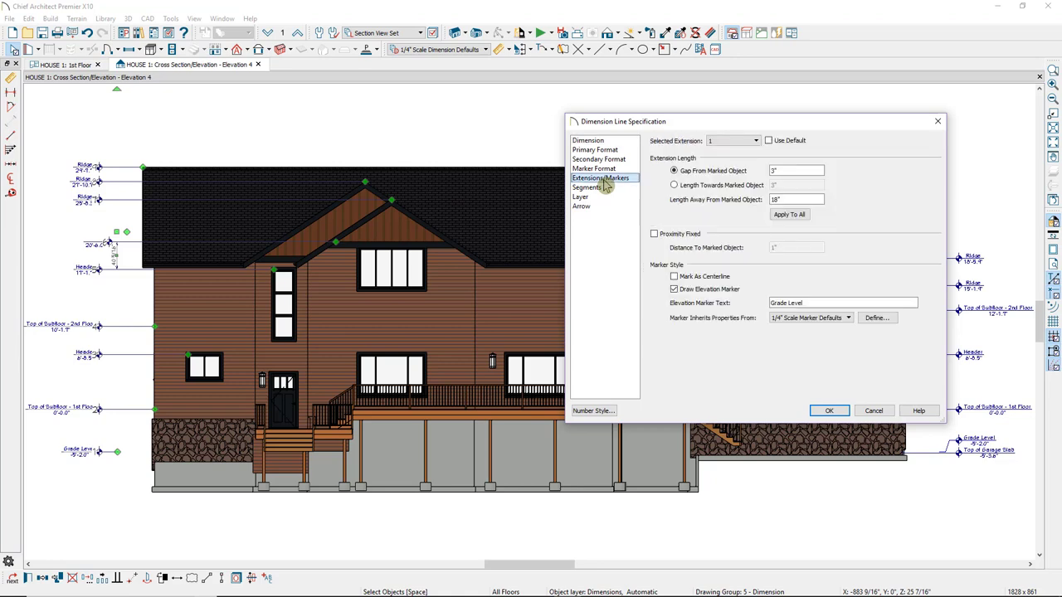
pyautogui.click(757, 143)
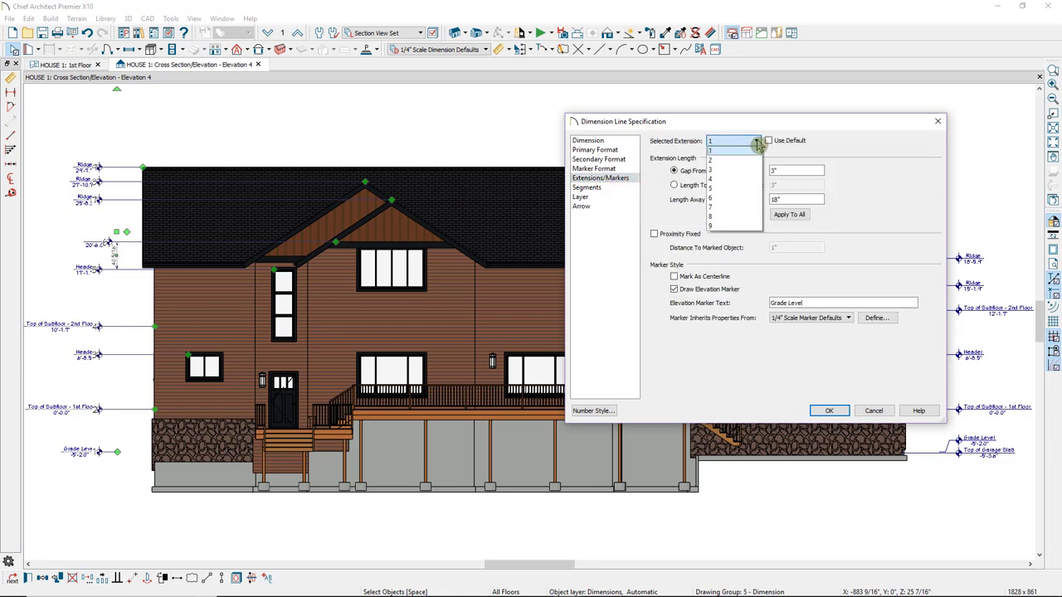
pyautogui.click(737, 199)
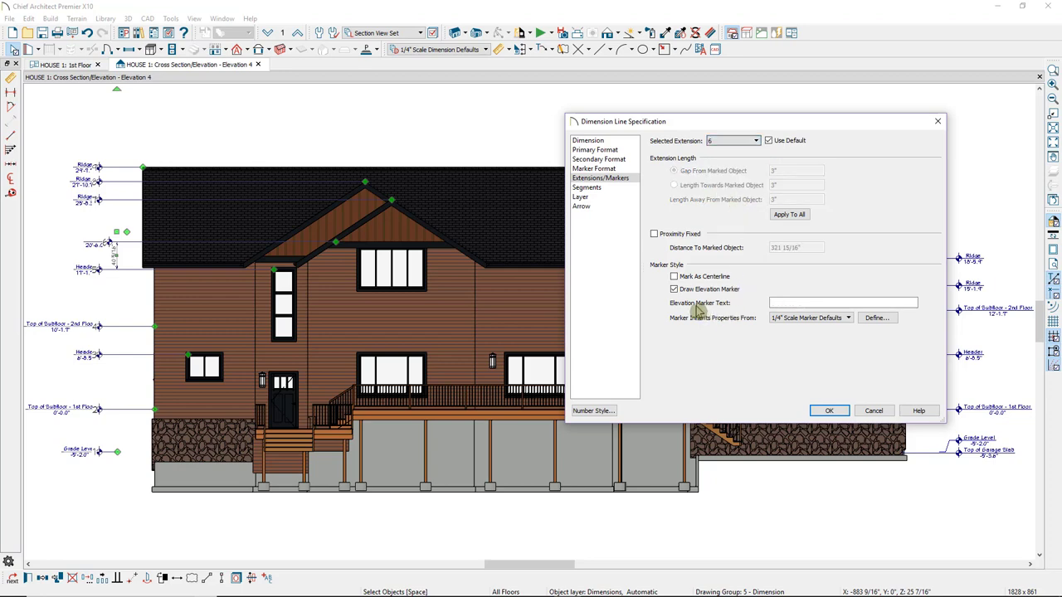
pyautogui.click(782, 303)
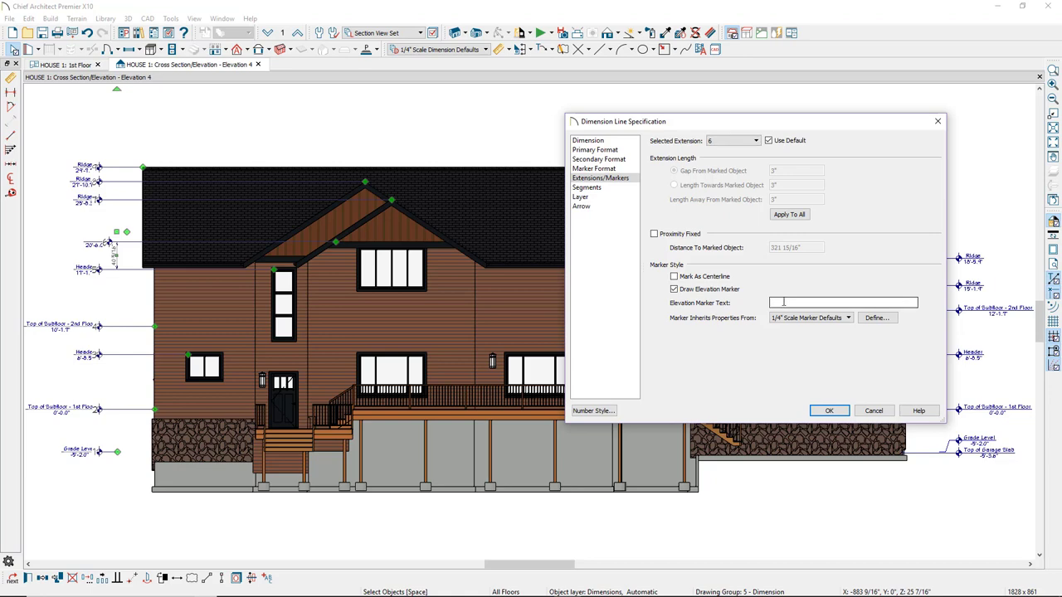
pyautogui.write('Header')
pyautogui.click(829, 410)
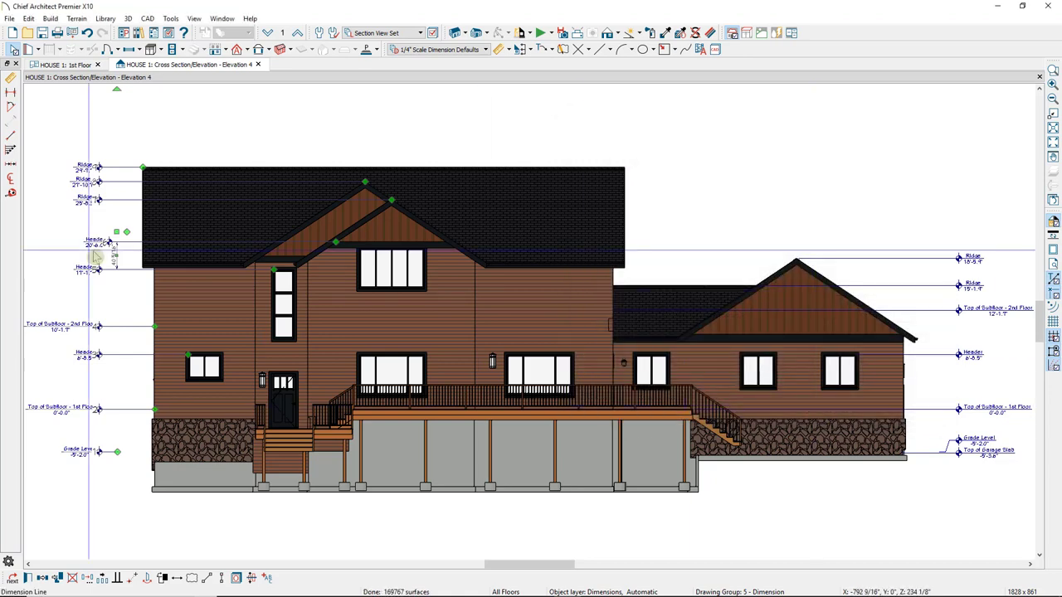
# - Shift the new Header marker outward to line it up with the other story pole markers
pyautogui.scroll(3, 108, 241)
pyautogui.moveTo(129, 236); pyautogui.dragTo(100, 233)
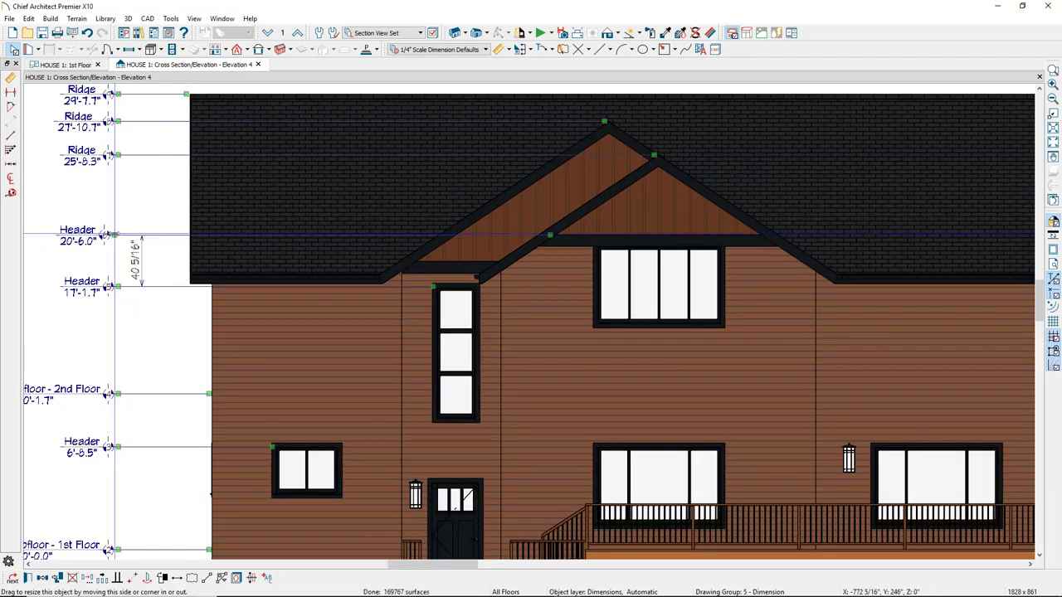
pyautogui.click(138, 213)
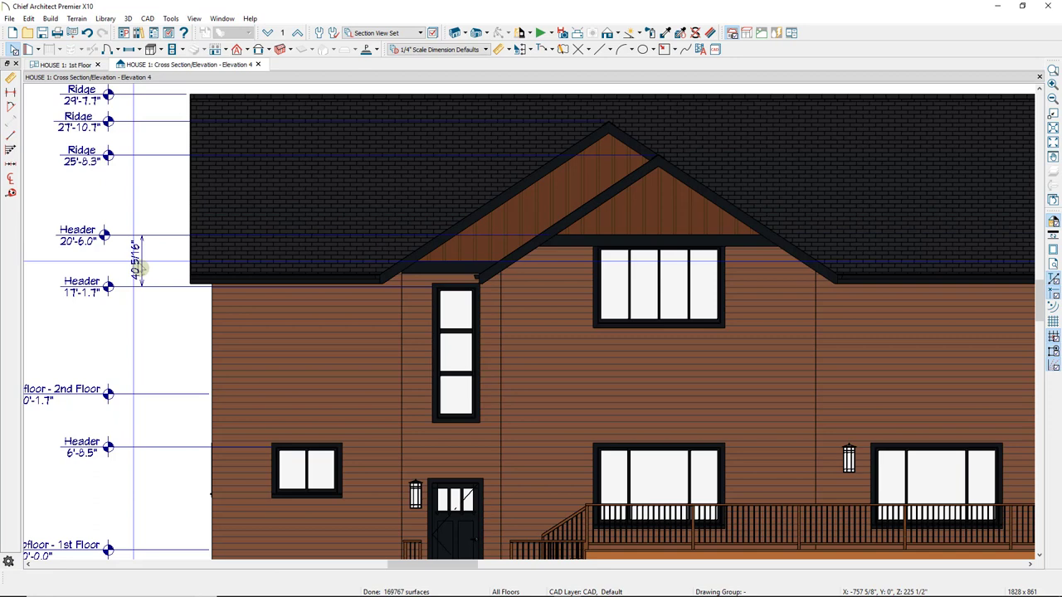
# - Blank the dimension segment between extensions 5 and 6, between the two upper Header markers
pyautogui.click(141, 265)
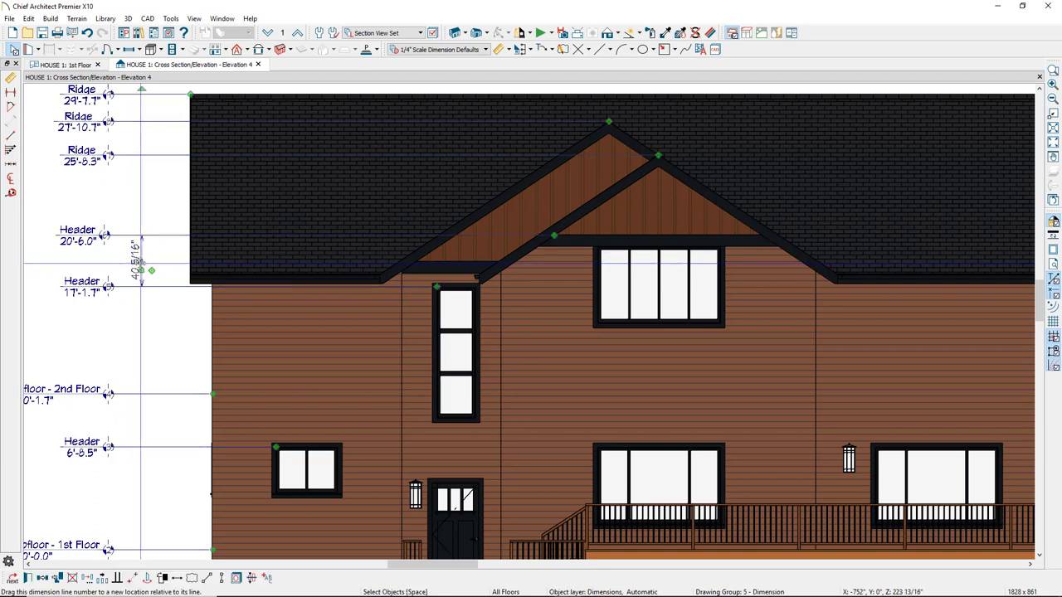
pyautogui.moveTo(141, 266); pyautogui.dragTo(134, 267)
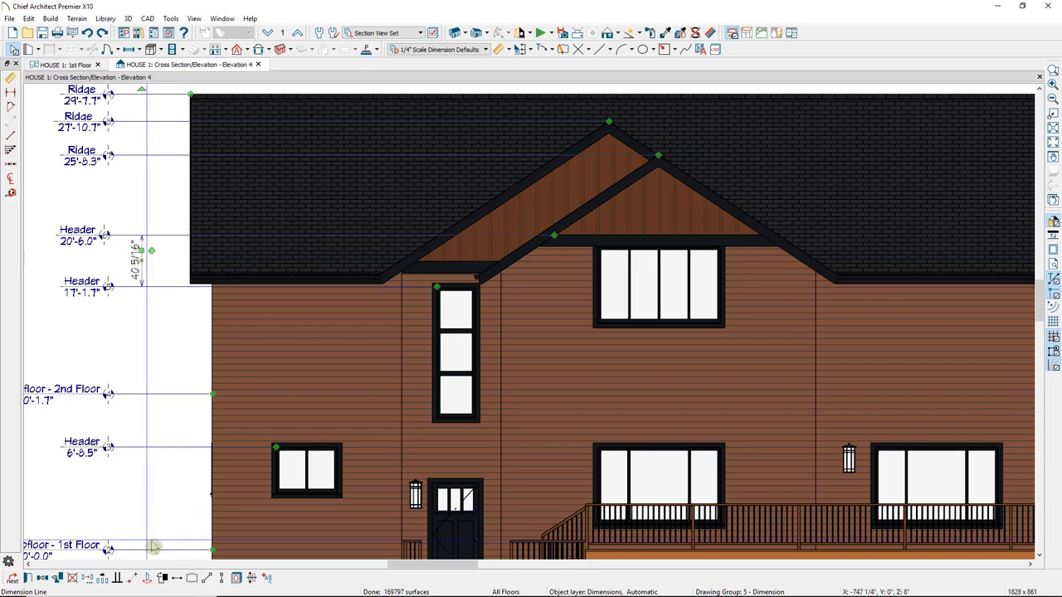
pyautogui.click(28, 579)
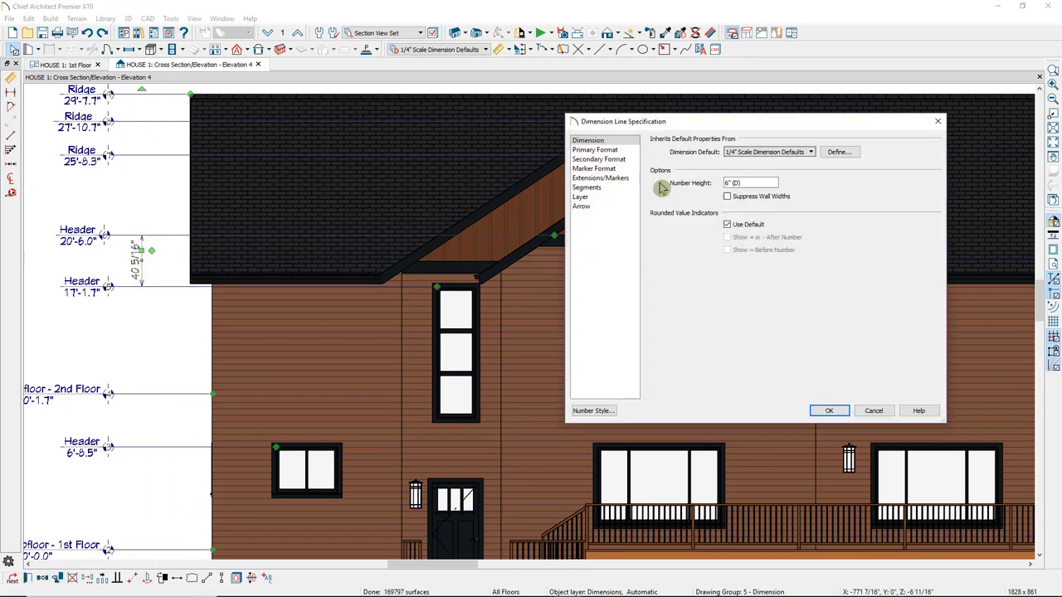
pyautogui.click(611, 190)
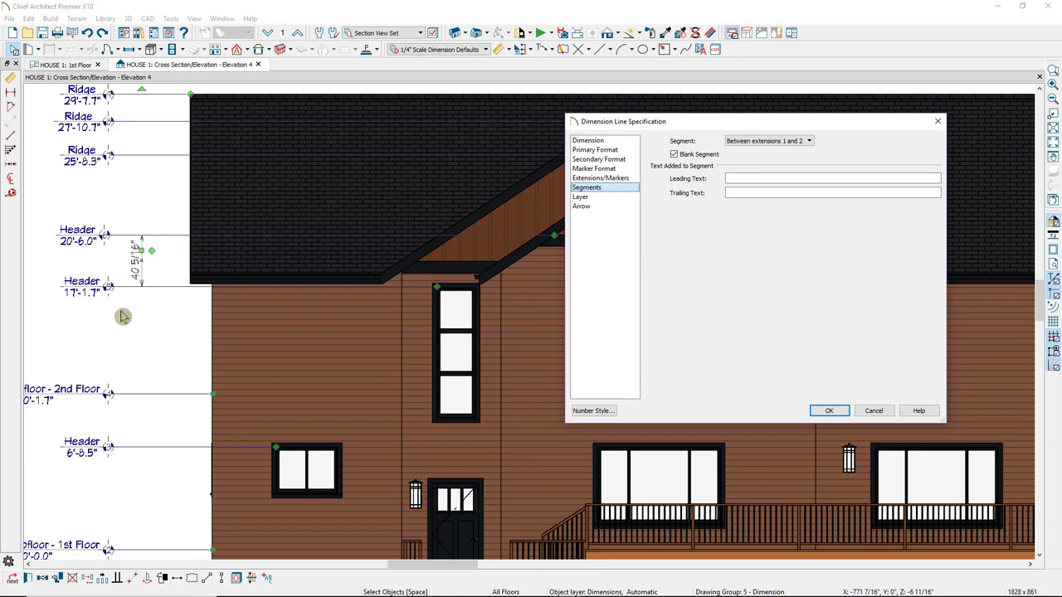
pyautogui.click(809, 142)
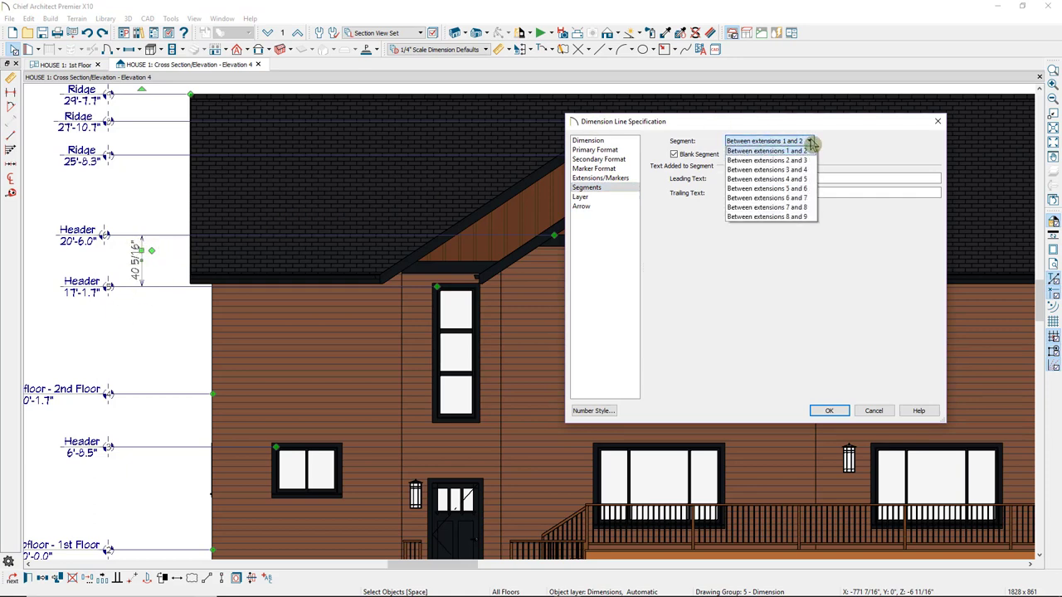
pyautogui.click(801, 196)
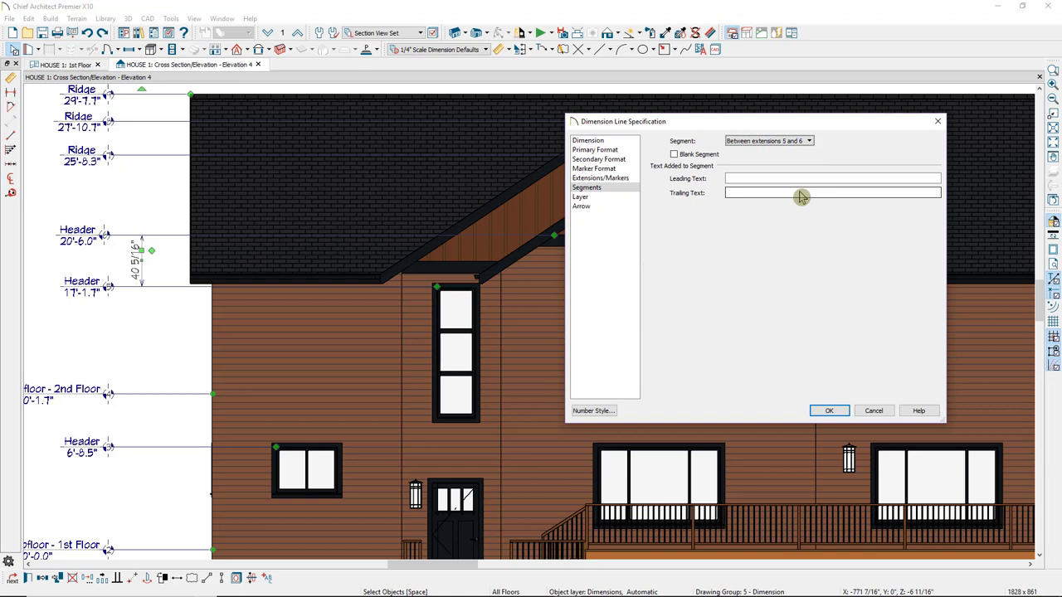
pyautogui.click(675, 155)
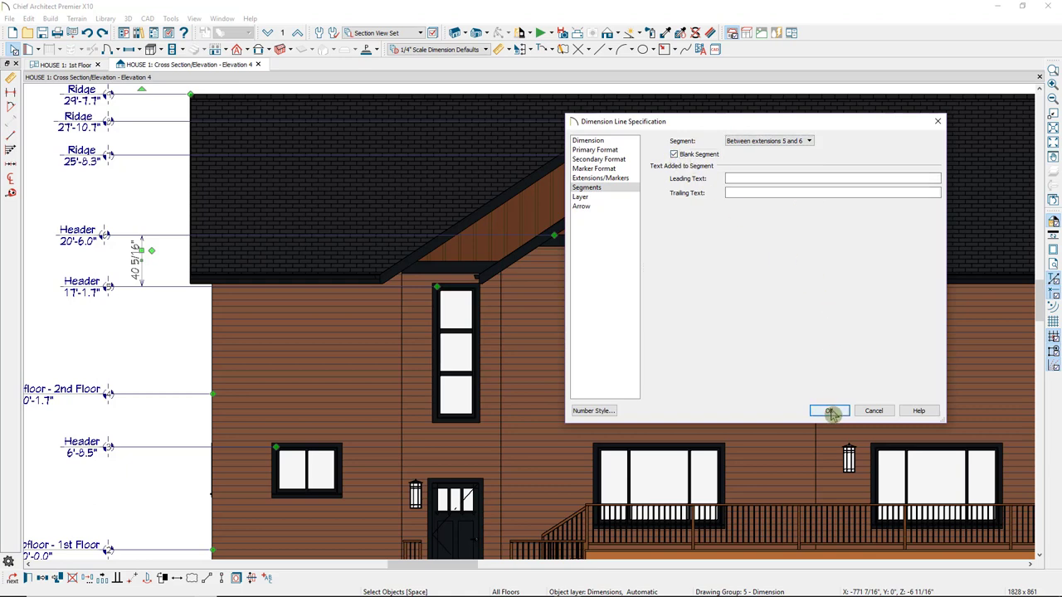
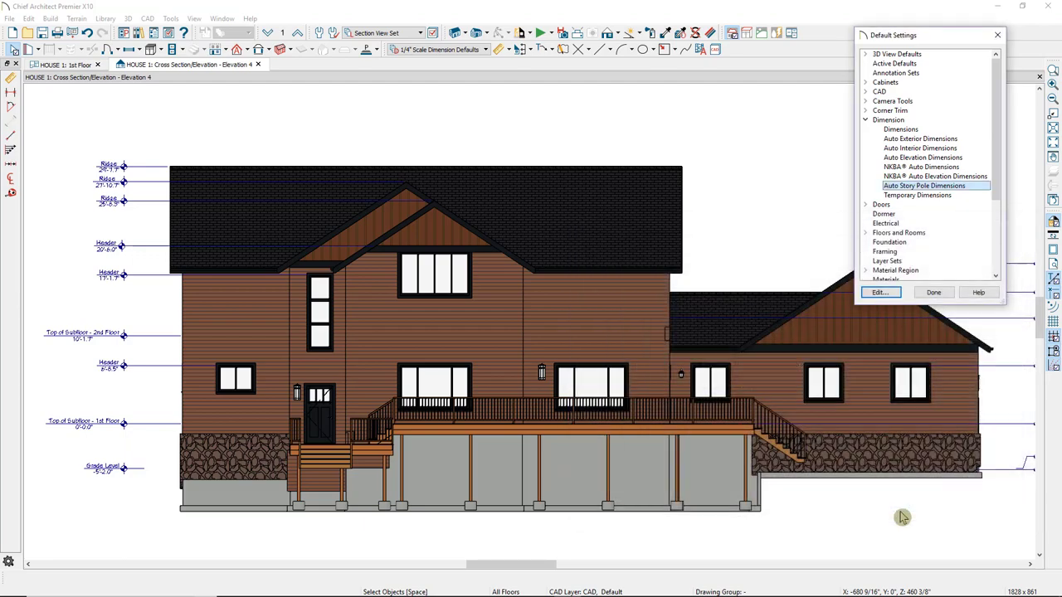
# - Close the default settings and regenerate the story poles with dimensions between the elevation markers
pyautogui.click(927, 297)
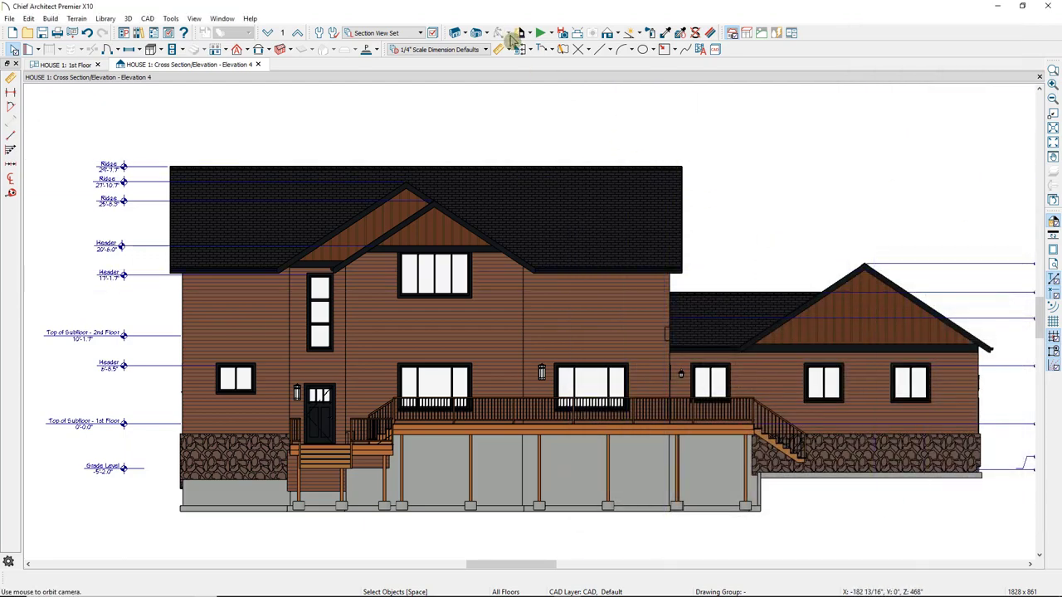
pyautogui.click(520, 49)
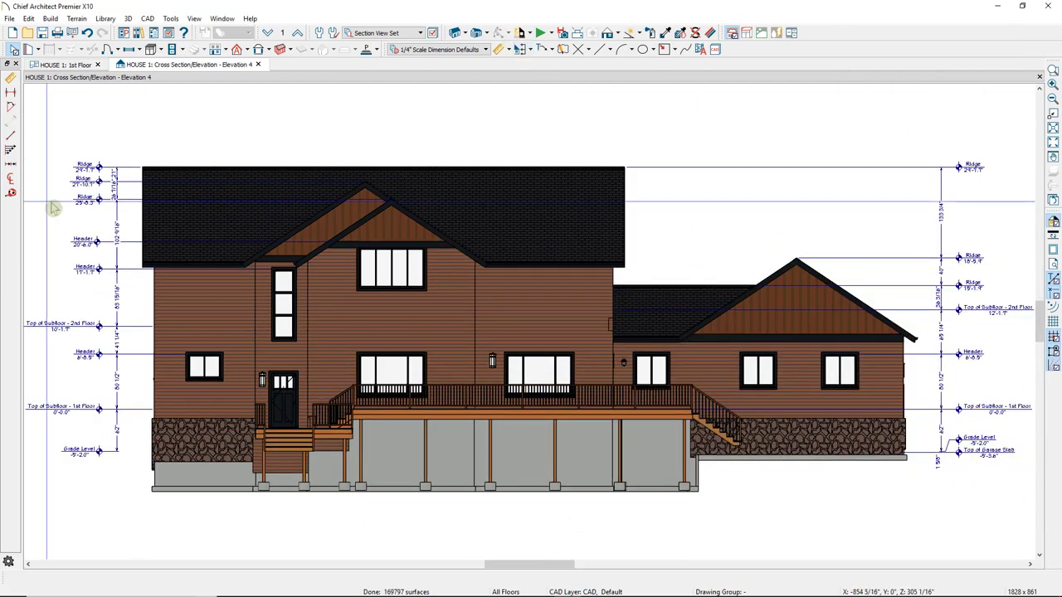
# - Set the arrow style of the 1/4" Scale Dimension Defaults to the narrow filled arrowhead
pyautogui.scroll(5, 50, 187)
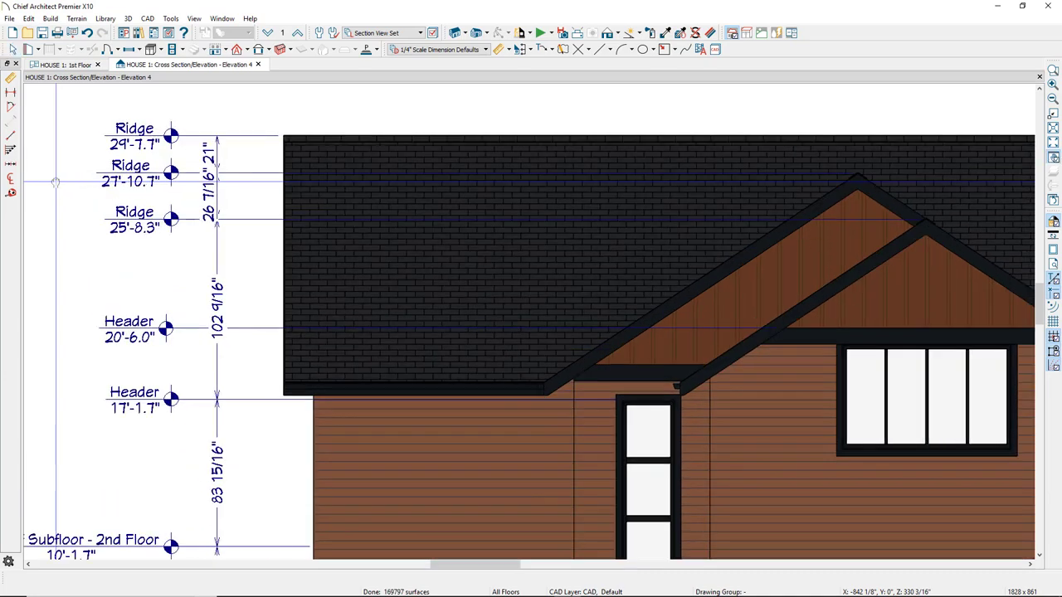
pyautogui.moveTo(55, 183); pyautogui.dragTo(109, 118, button='middle')
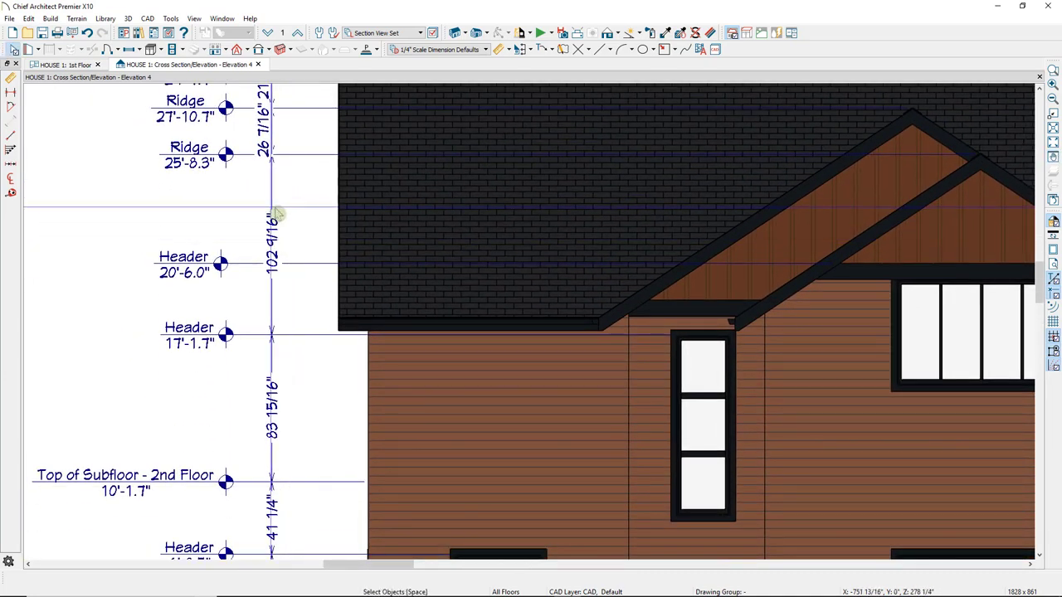
pyautogui.click(318, 35)
pyautogui.click(866, 120)
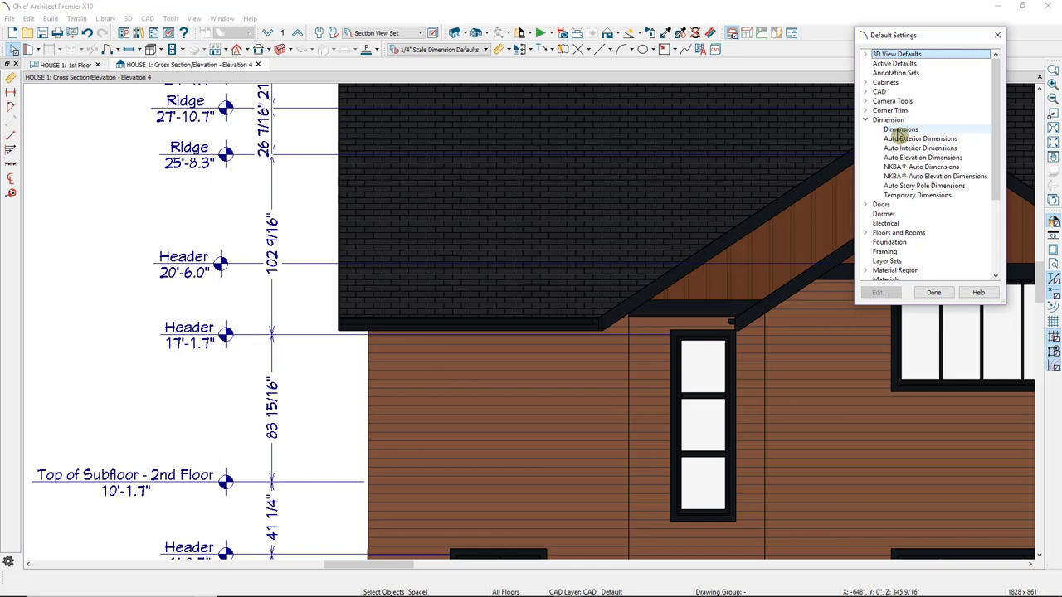
pyautogui.doubleClick(901, 130)
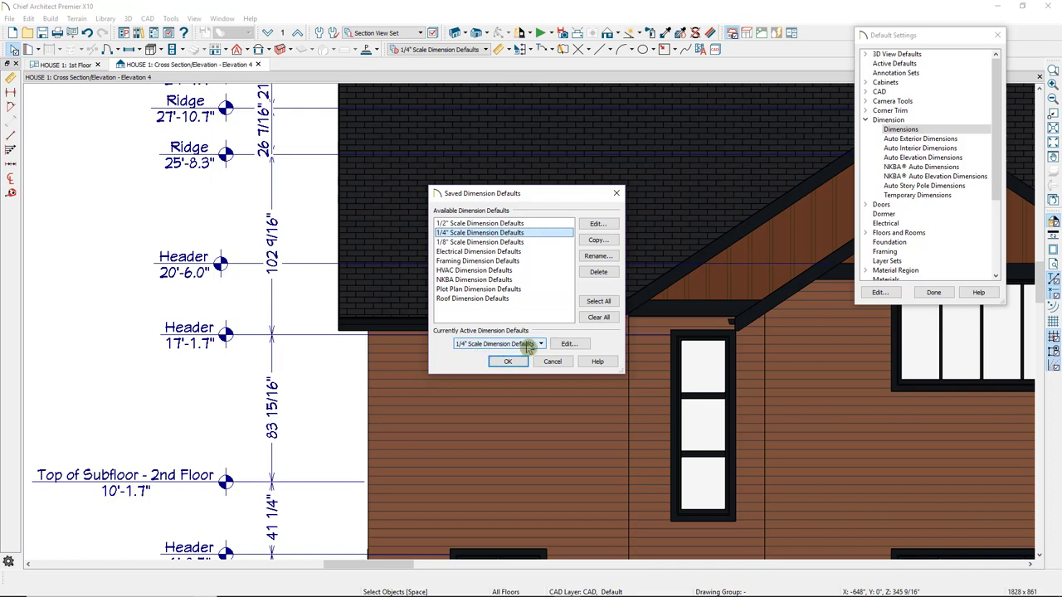
pyautogui.click(598, 226)
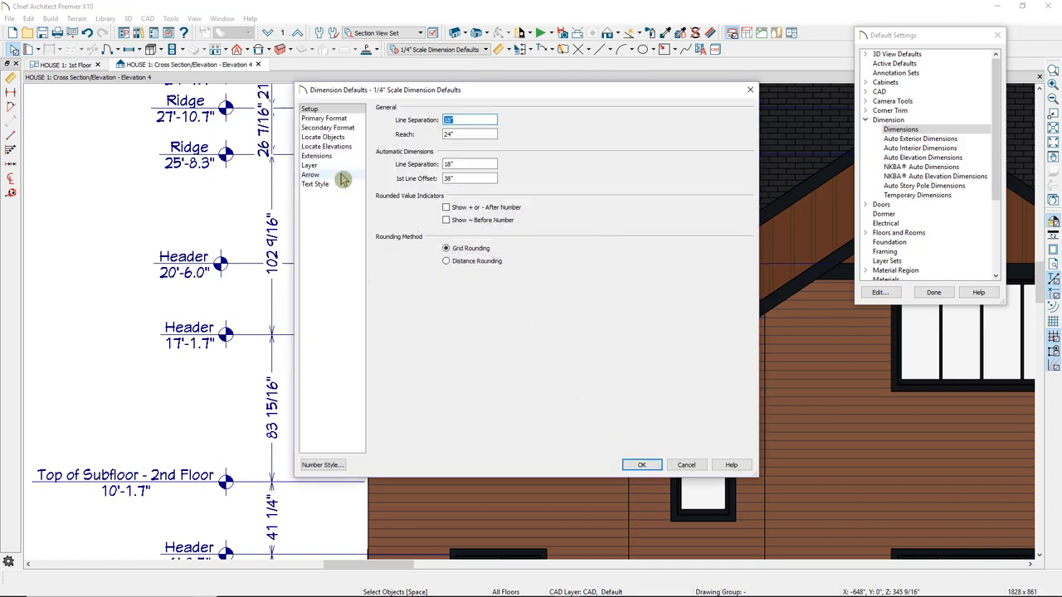
pyautogui.click(342, 177)
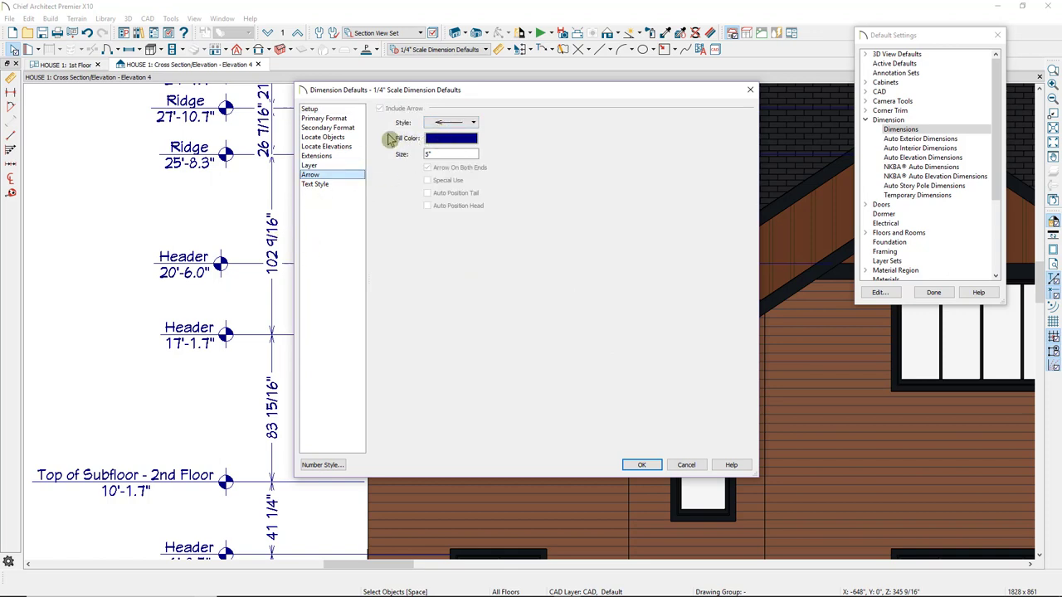
pyautogui.click(472, 124)
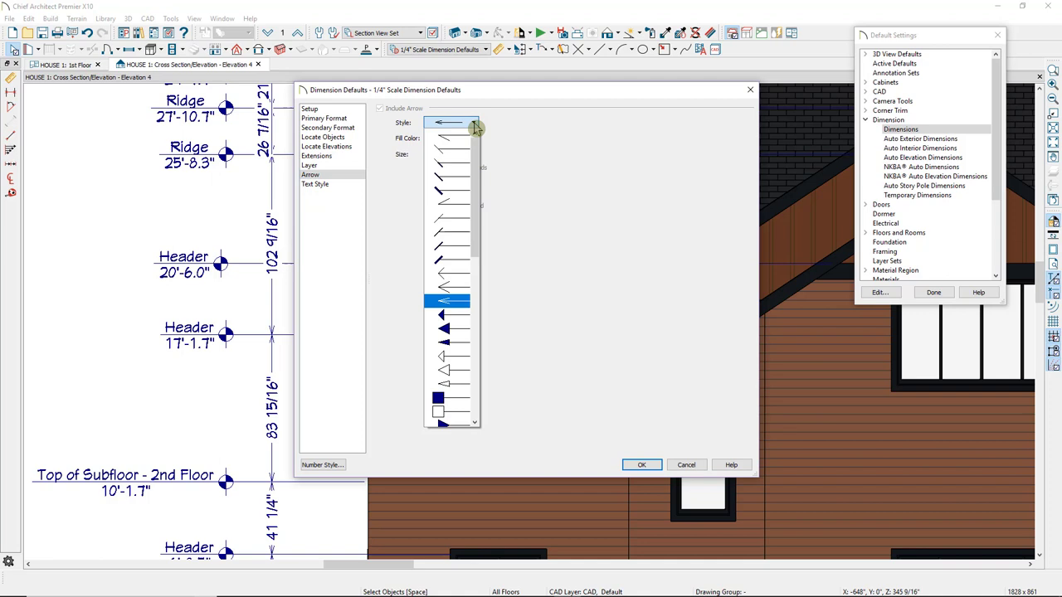
pyautogui.click(447, 345)
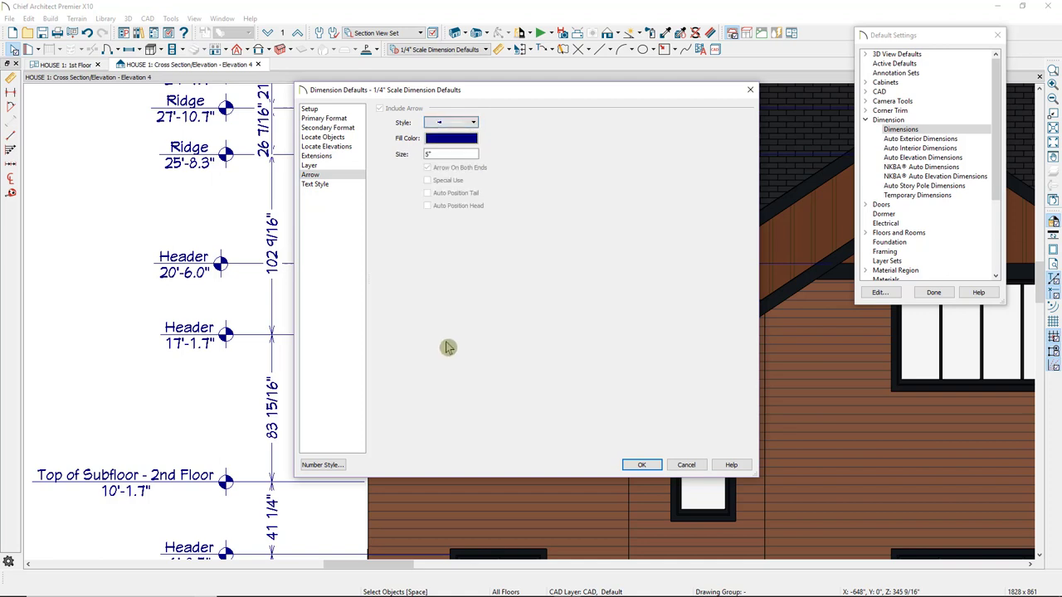
# - Copy the 1/4" Text Style used by these dimension defaults as a new style named "1/4" ARIAL TEXT STYLE"
pyautogui.click(329, 184)
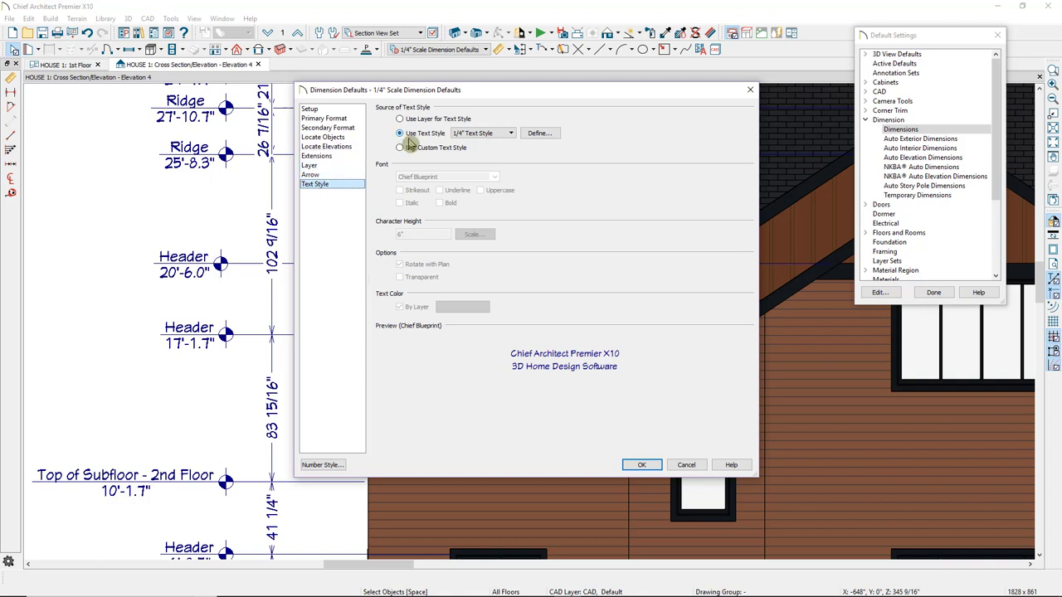
pyautogui.click(512, 135)
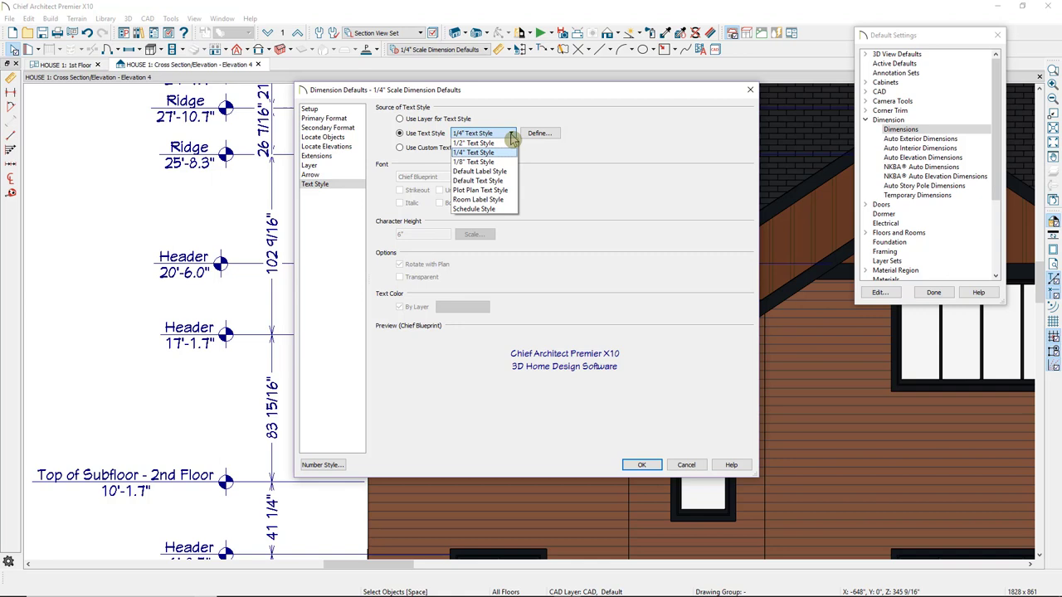
pyautogui.click(537, 135)
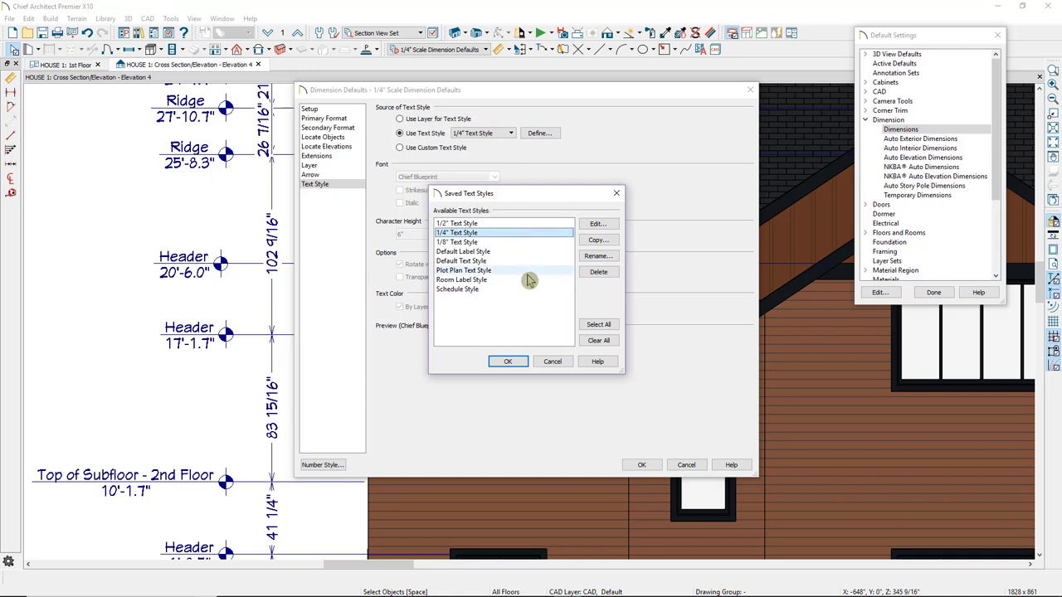
pyautogui.click(596, 240)
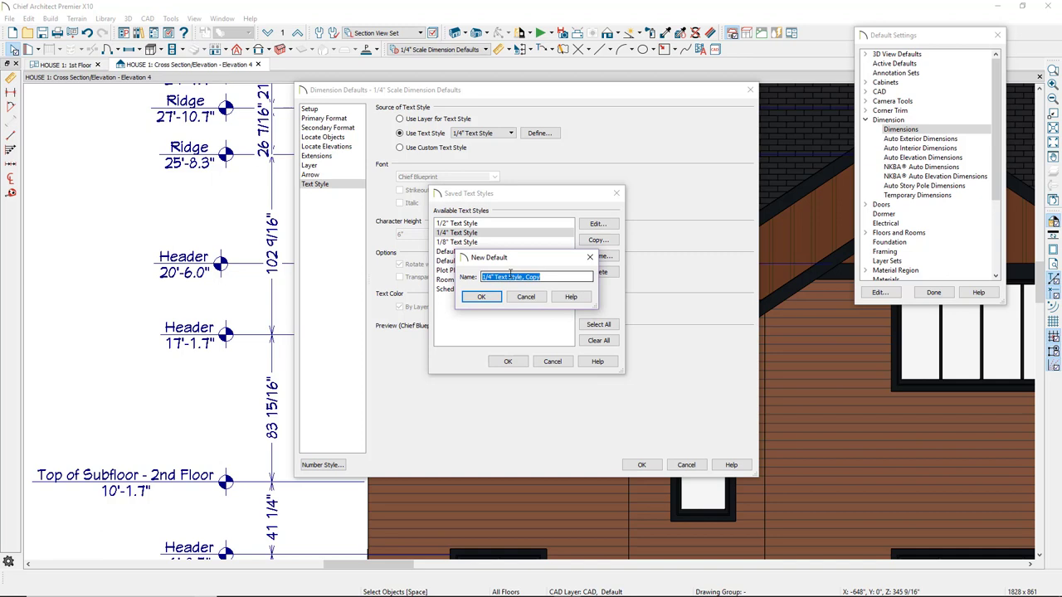
pyautogui.write('1/')
pyautogui.write('4" ARIAL TEXT STYLE')
pyautogui.click(489, 297)
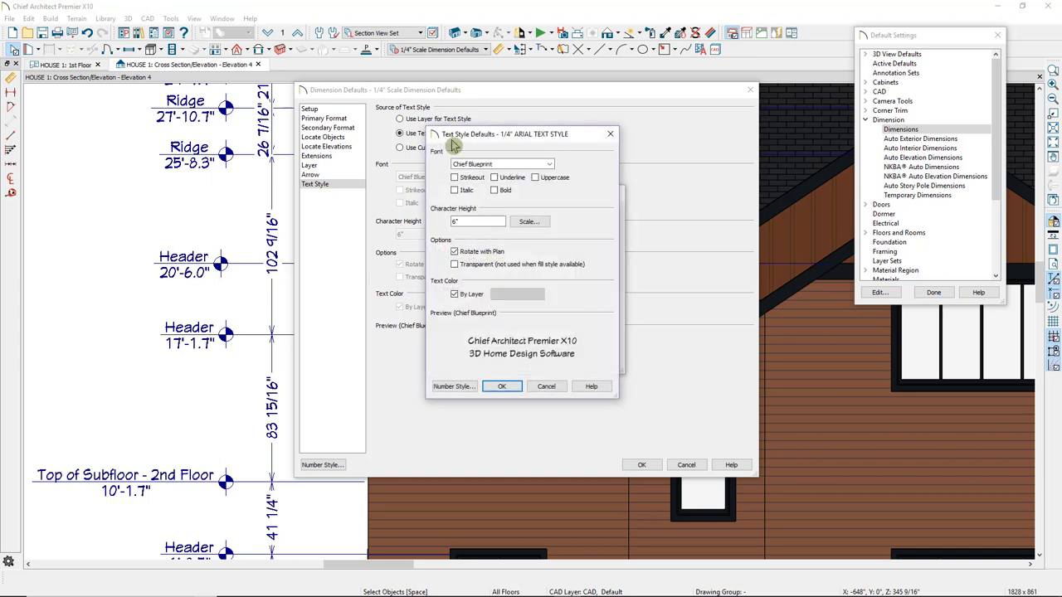
# - Set the new text style's font to Arial and its character height to 4"
pyautogui.click(549, 164)
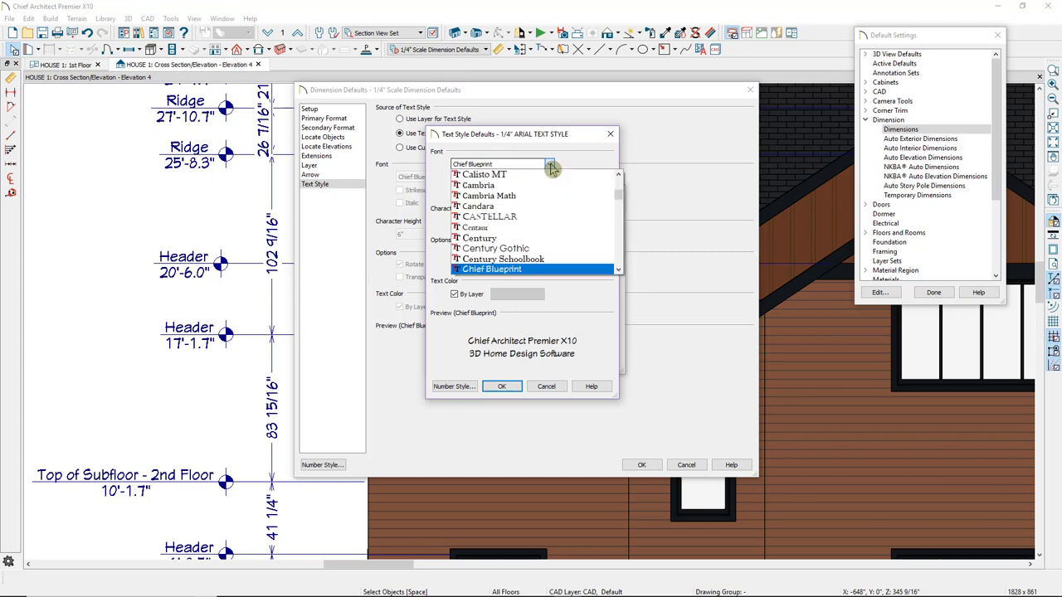
pyautogui.moveTo(618, 199); pyautogui.dragTo(617, 181)
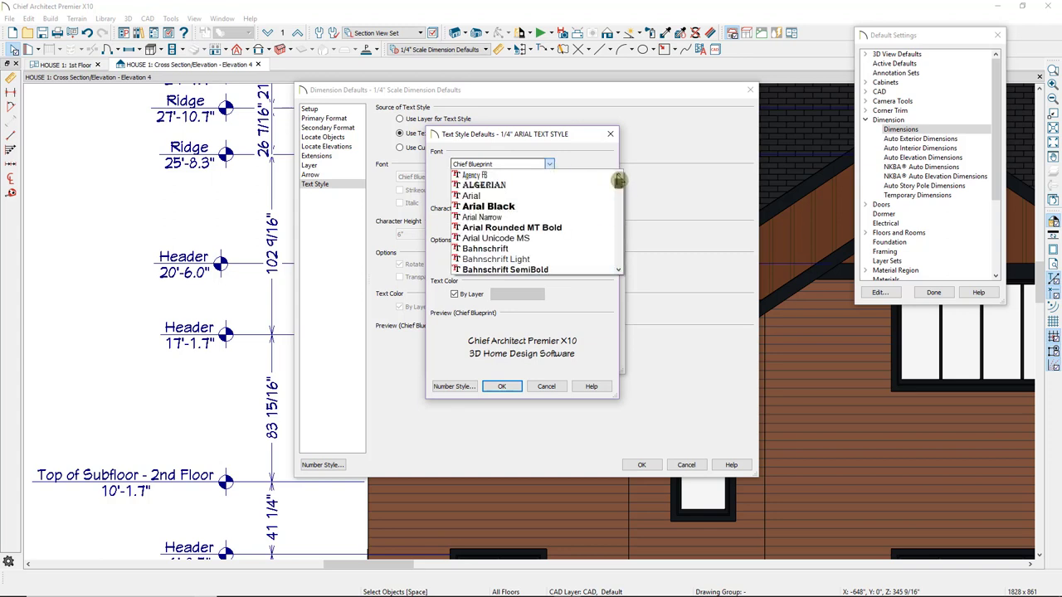
pyautogui.click(501, 196)
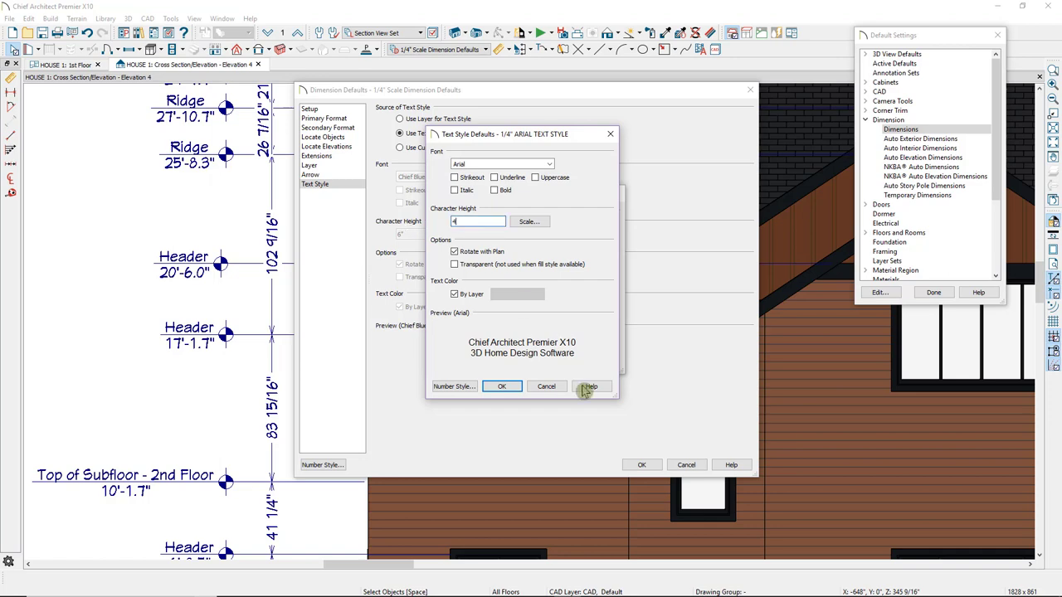
pyautogui.click(502, 387)
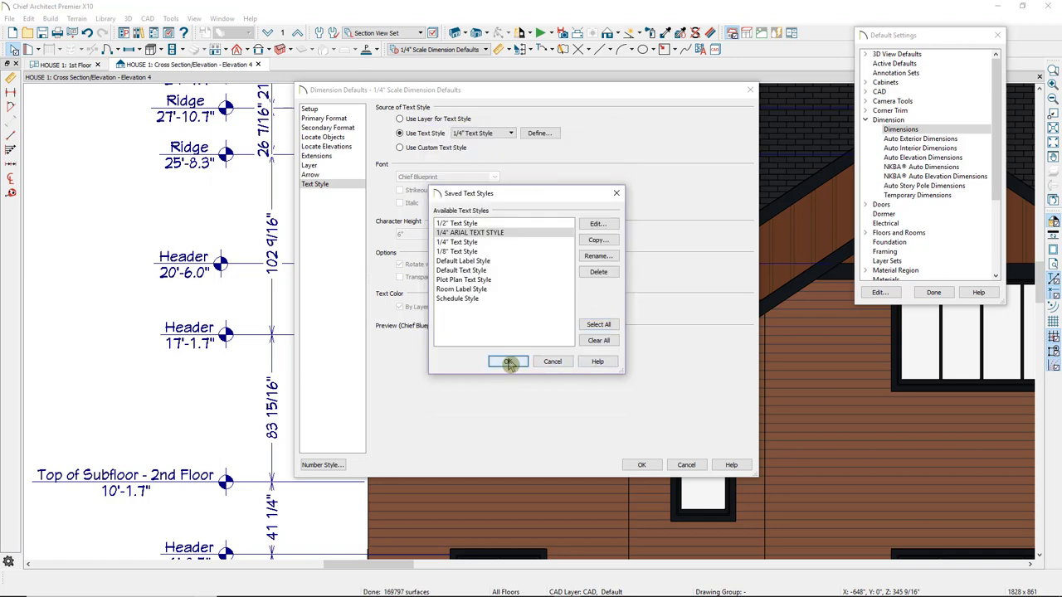
# - Accept the text style and dimension default changes, and regenerate the automatic story pole dimensions
pyautogui.click(508, 362)
pyautogui.click(644, 465)
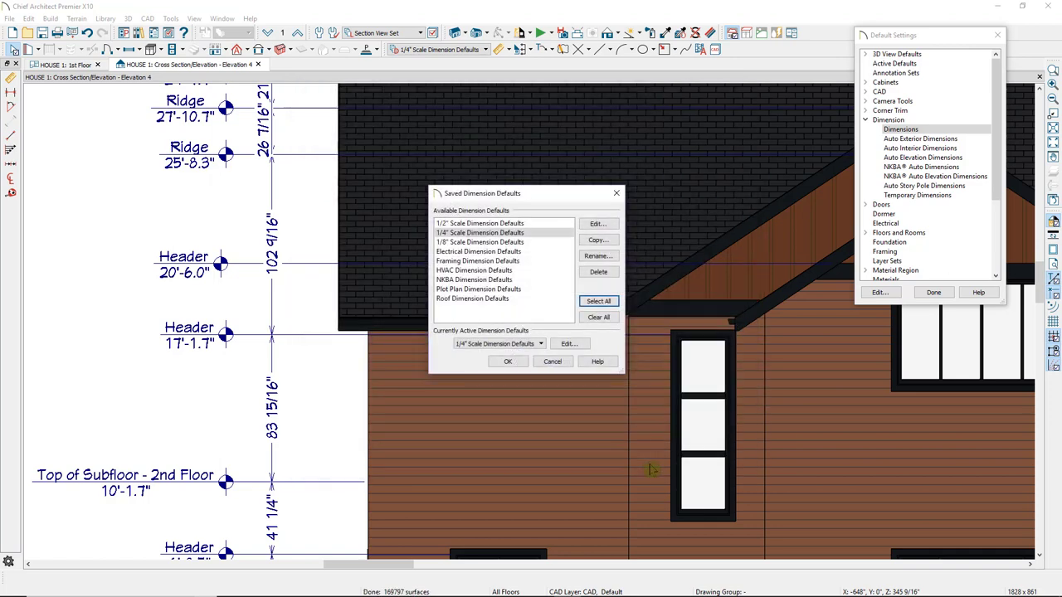
pyautogui.click(507, 364)
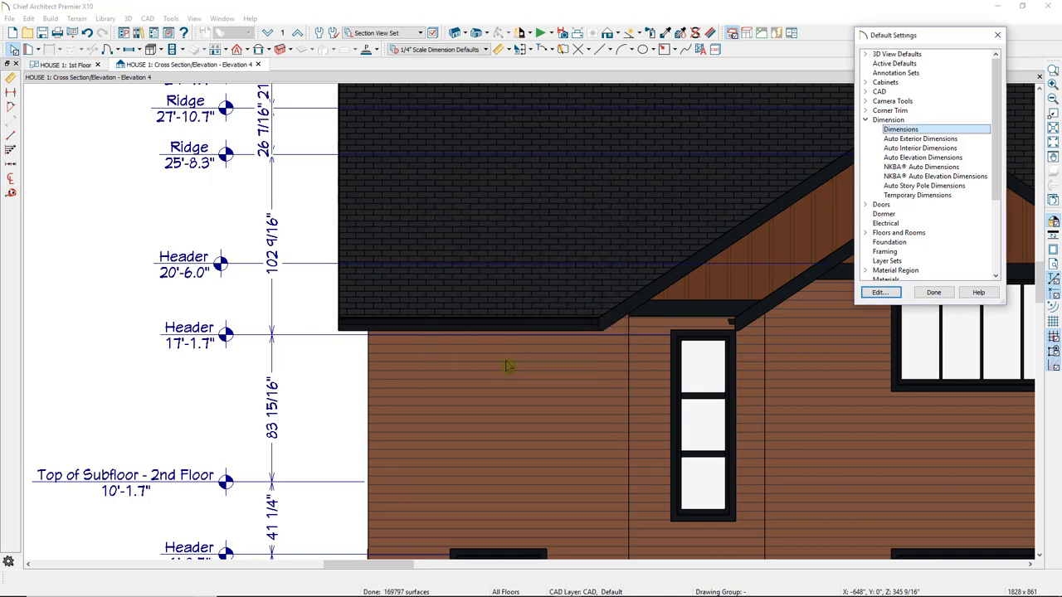
pyautogui.click(933, 292)
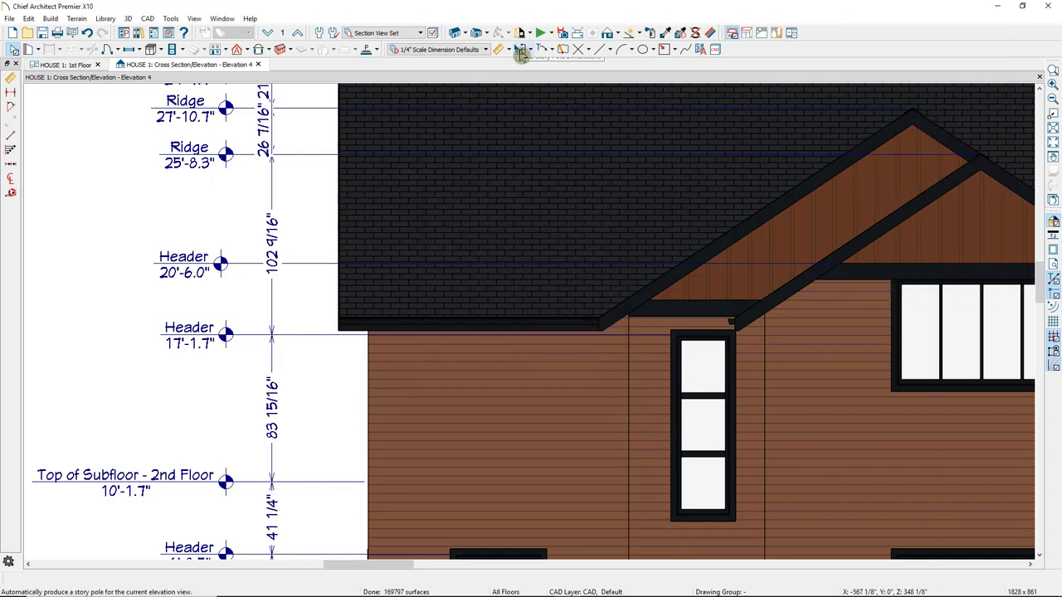
pyautogui.click(521, 51)
pyautogui.click(1053, 71)
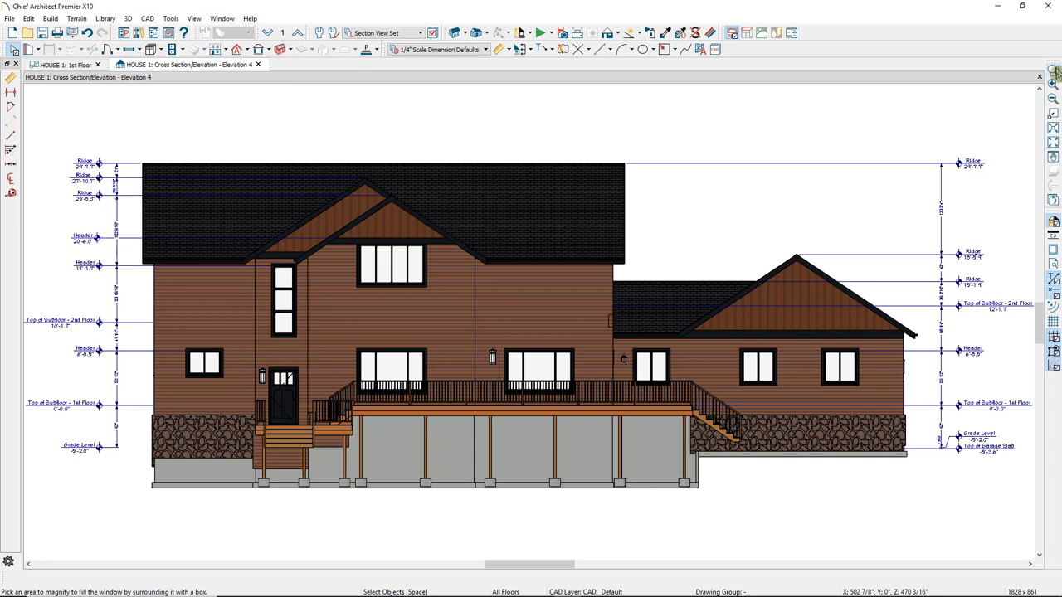
pyautogui.moveTo(42, 159); pyautogui.dragTo(214, 269)
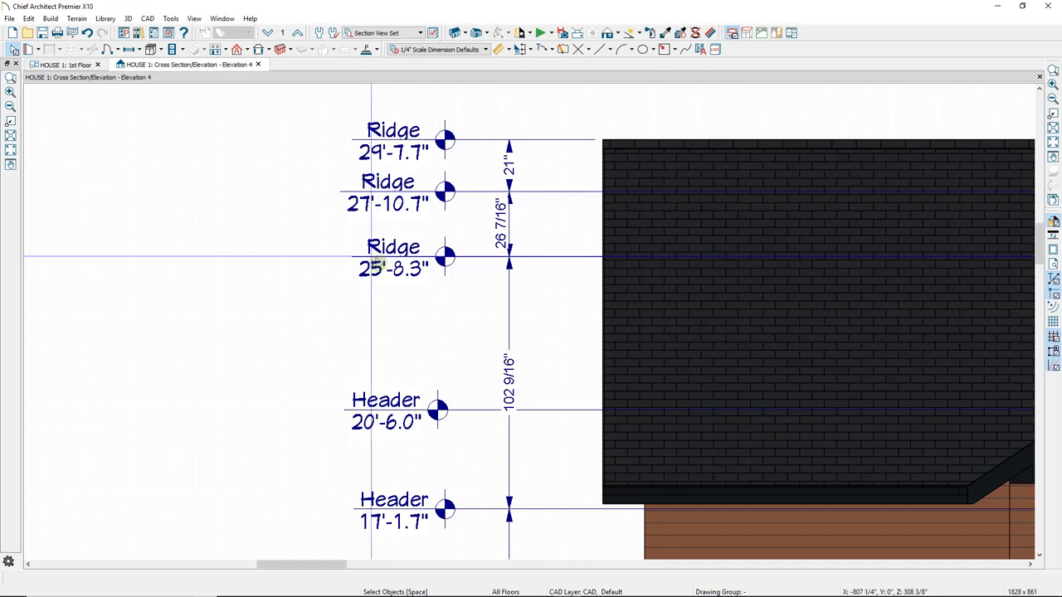
# - For the story pole's "Dimensions, Automatic" layer, copy Default Text Style as a new text style named "1/4" ARIAL BLACK"
pyautogui.press('Tab')
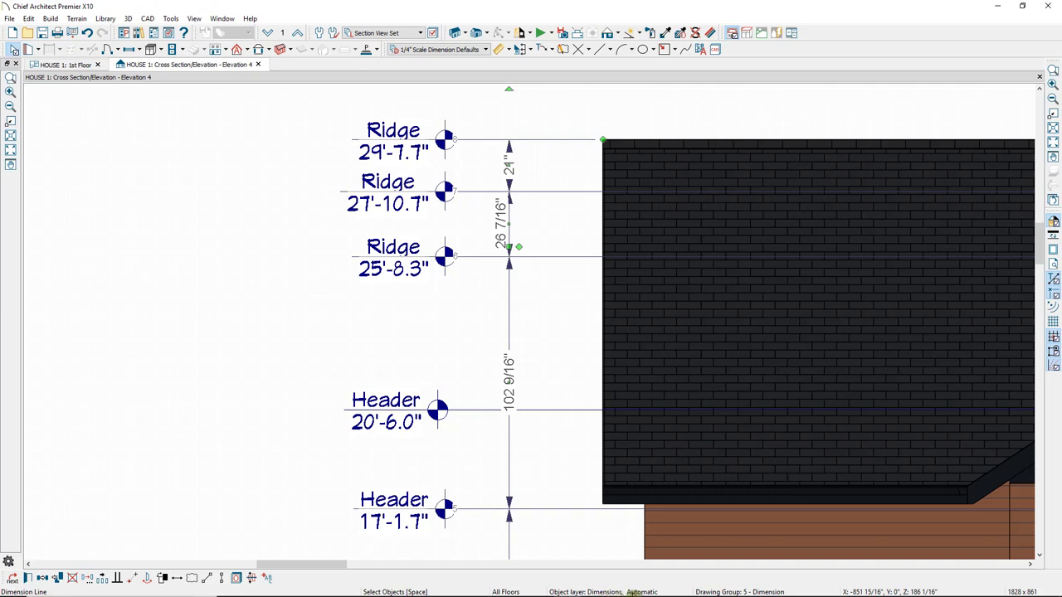
pyautogui.click(169, 33)
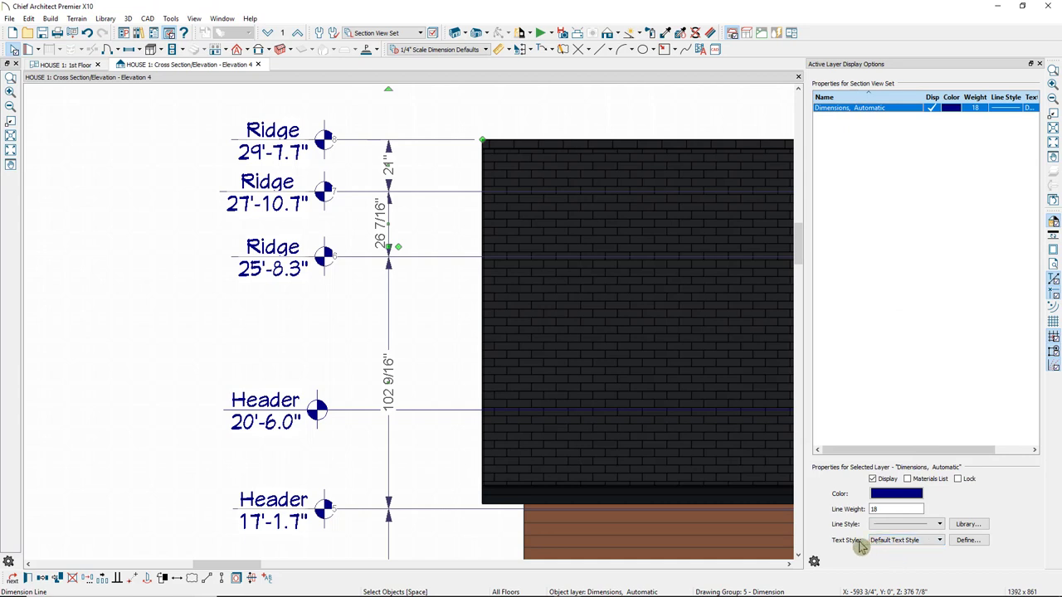
pyautogui.click(965, 542)
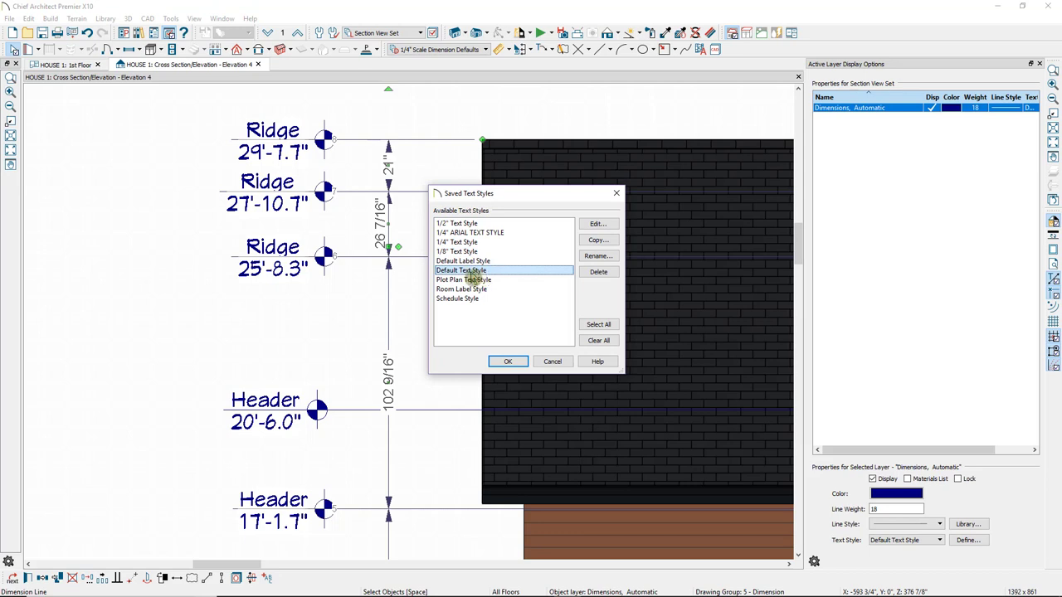
pyautogui.click(596, 241)
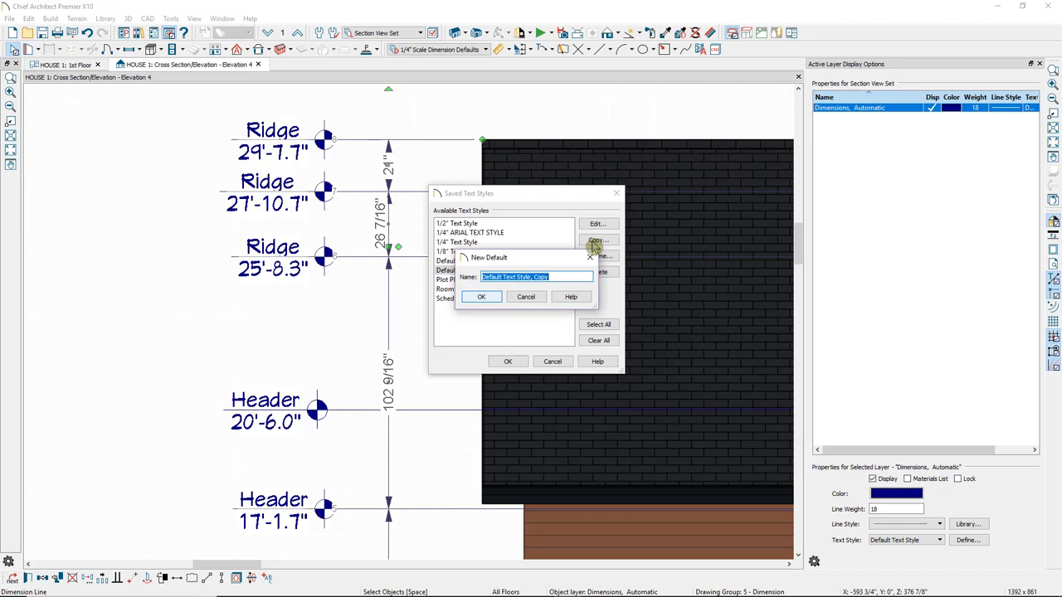
pyautogui.write('1/4" ARIAL BLACK')
pyautogui.click(481, 297)
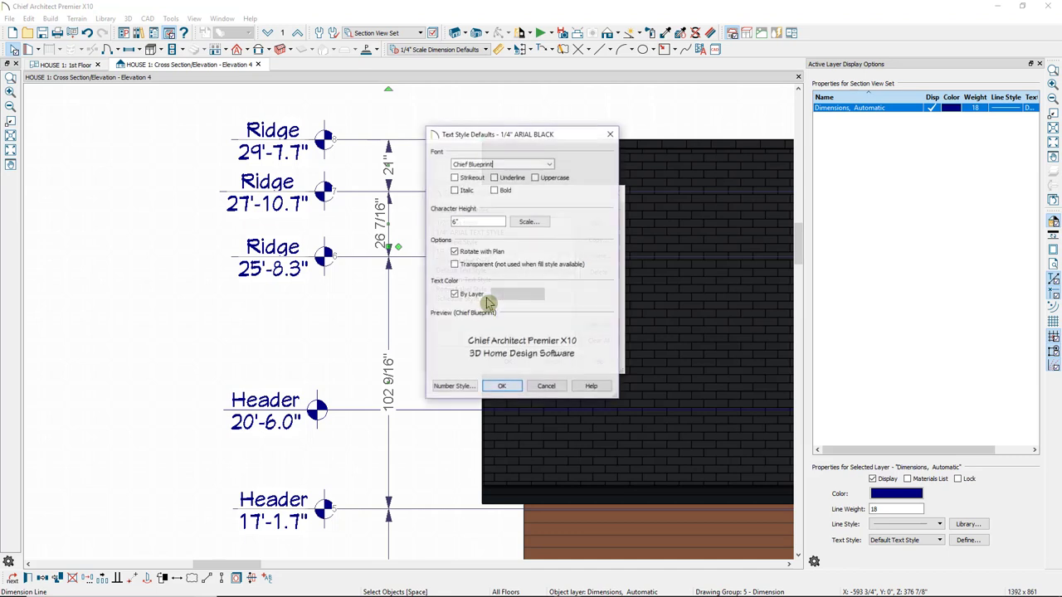
# - Give the new layer text style the Arial Black font in uppercase, adjust its character height, and apply it to the layer
pyautogui.click(550, 165)
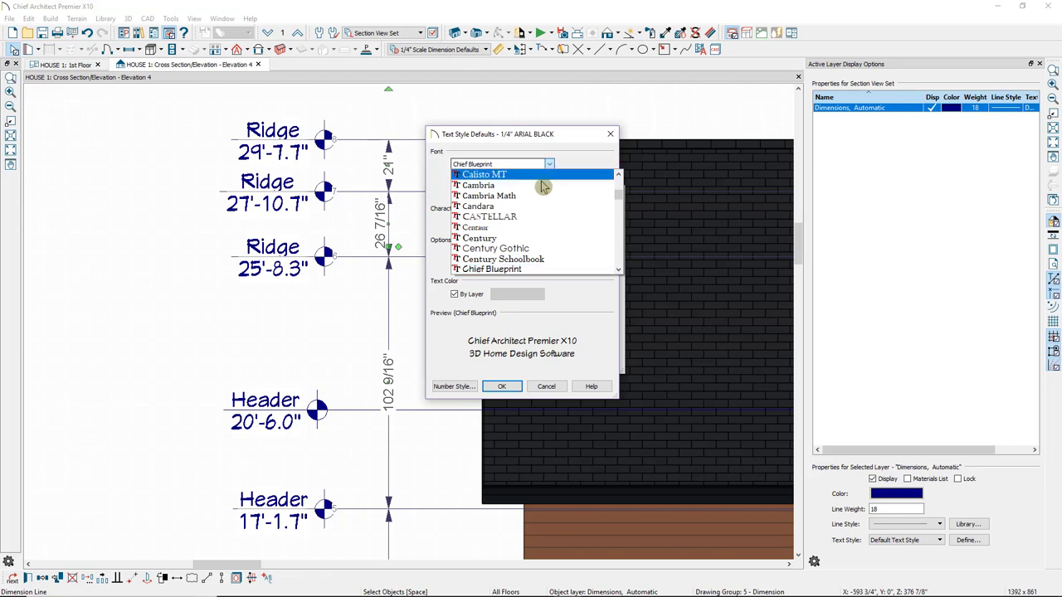
pyautogui.scroll(10, 539, 191)
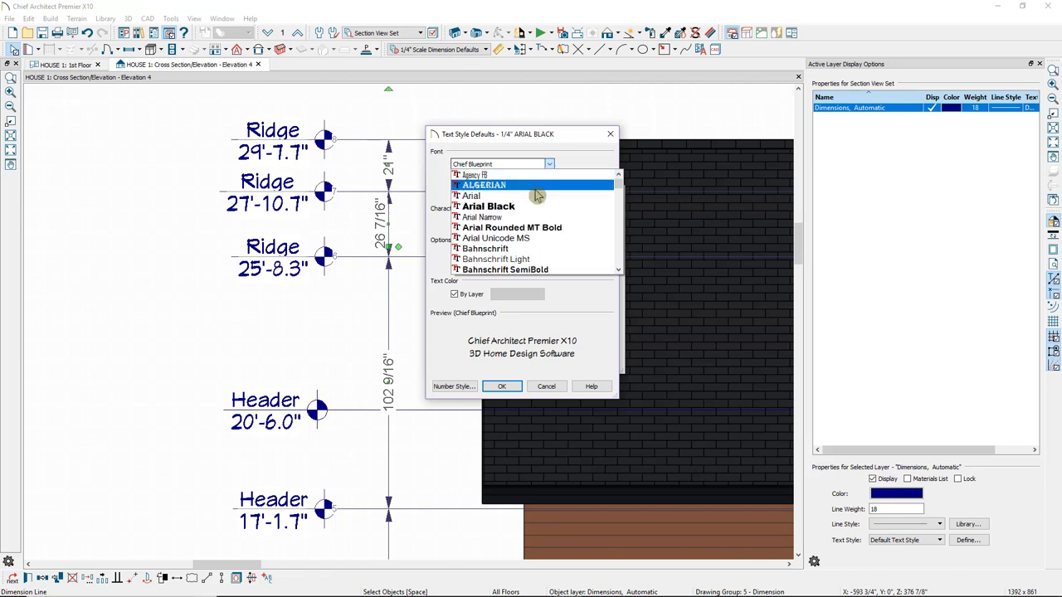
pyautogui.click(521, 208)
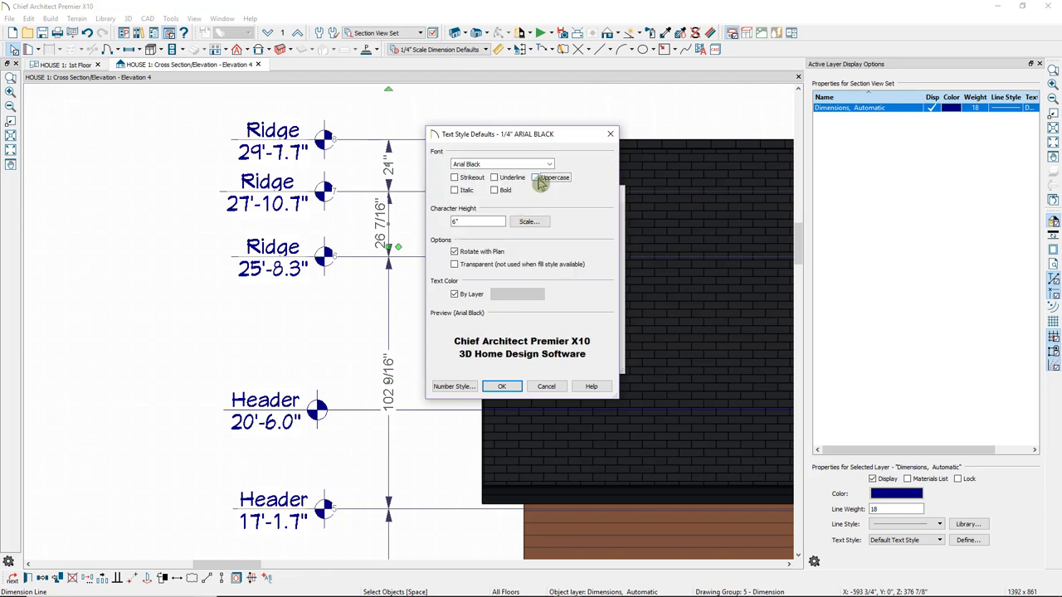
pyautogui.click(539, 181)
pyautogui.click(486, 221)
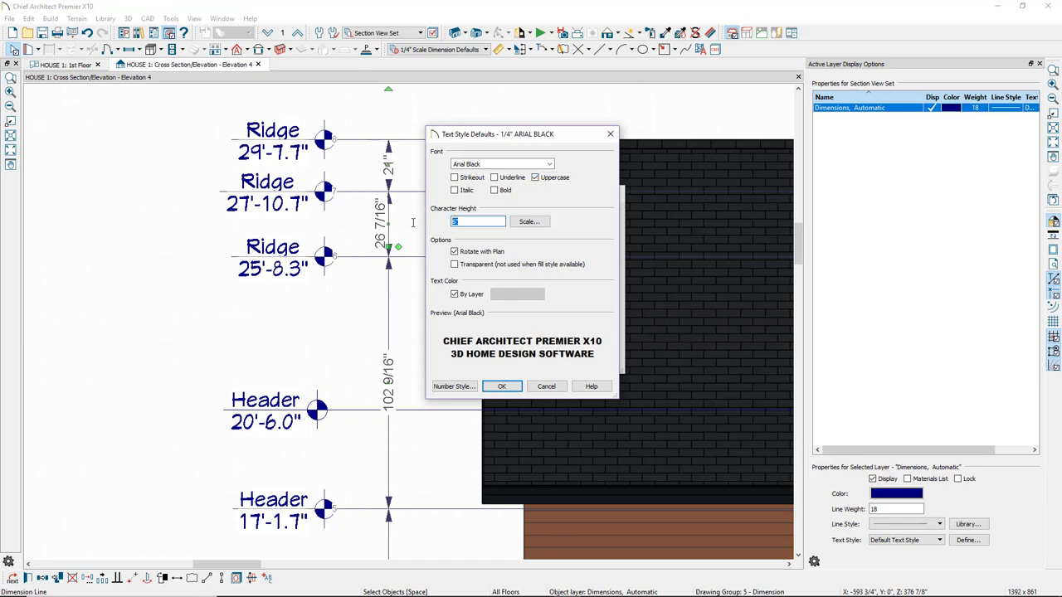
pyautogui.click(503, 387)
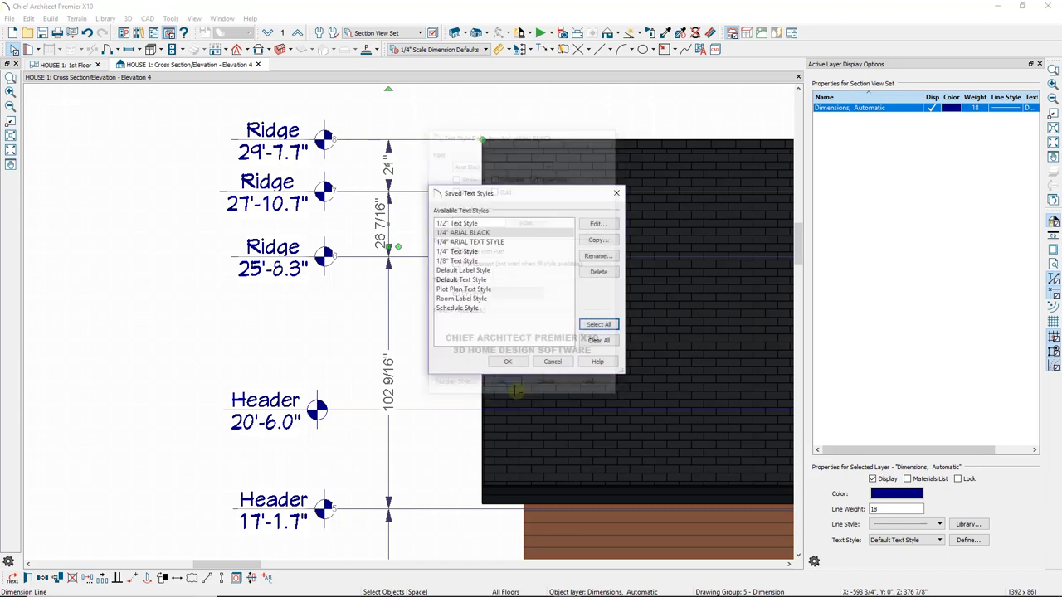
pyautogui.click(509, 362)
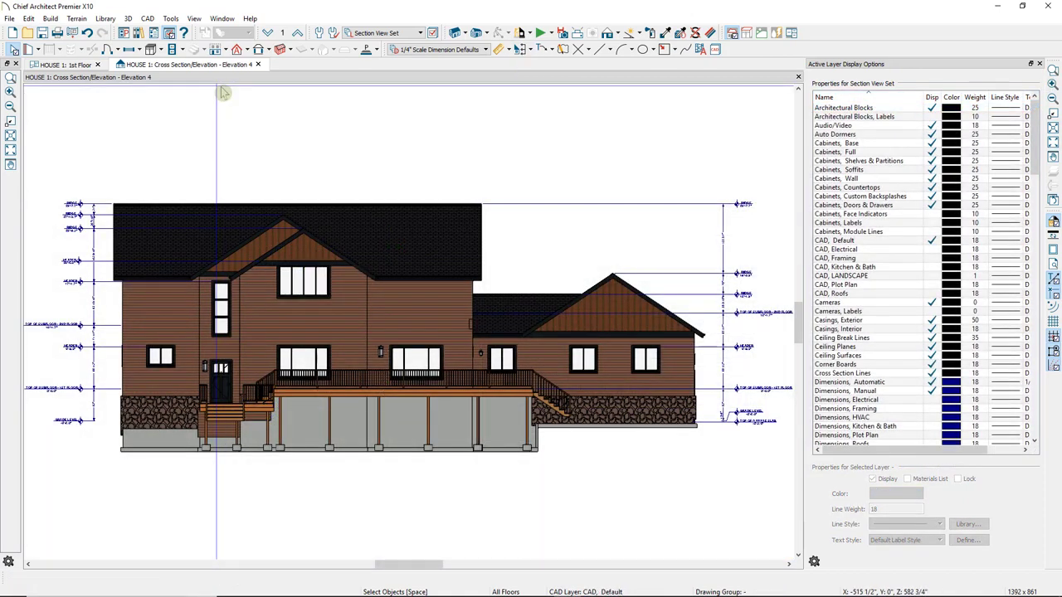
# - Review the general position and option settings in the Auto Story Pole Dimension defaults
pyautogui.click(319, 35)
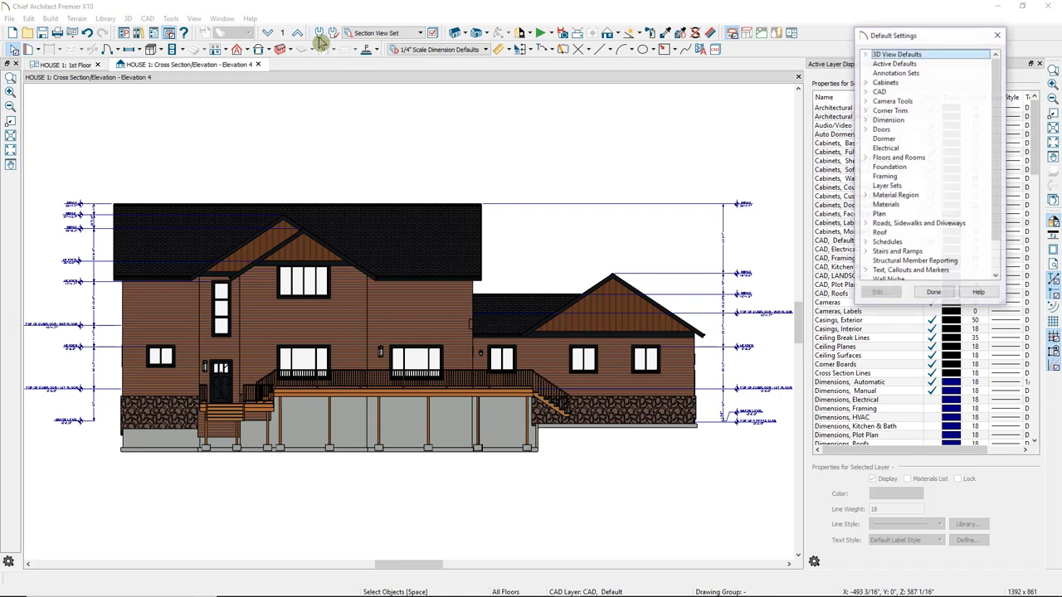
pyautogui.click(867, 121)
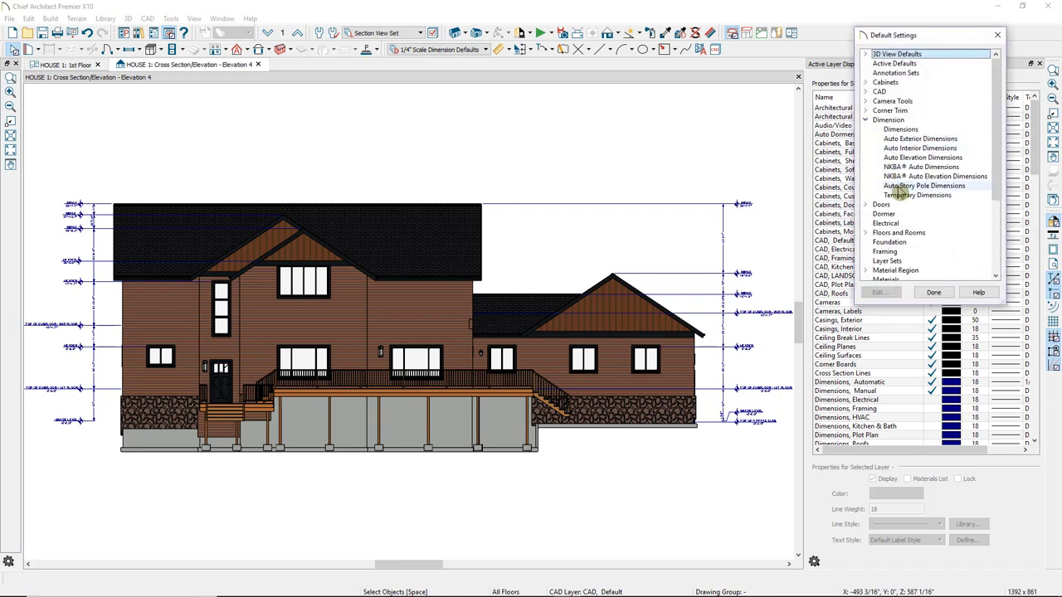
pyautogui.doubleClick(925, 185)
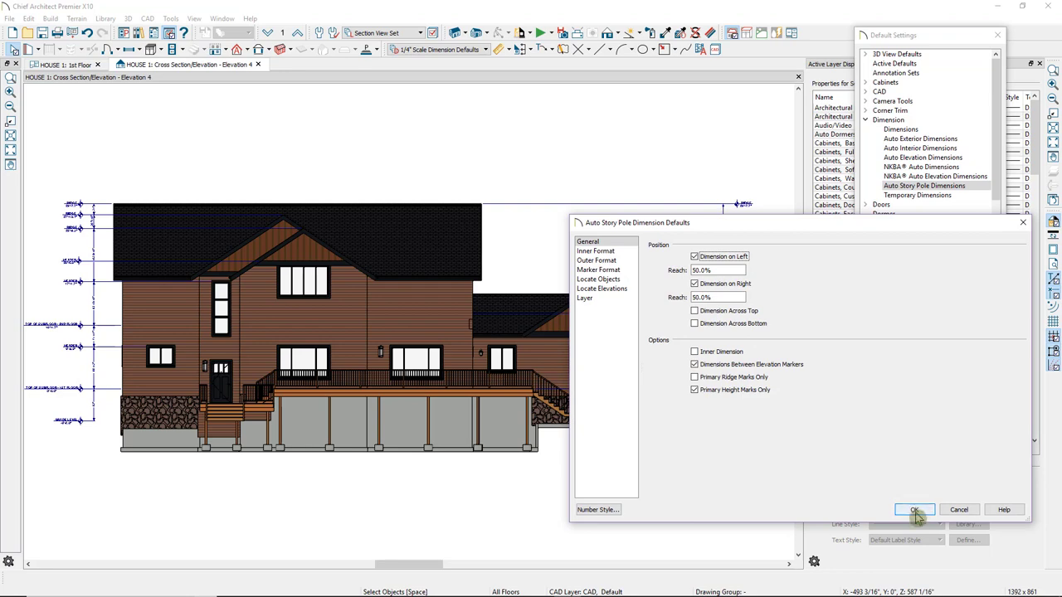
pyautogui.click(915, 509)
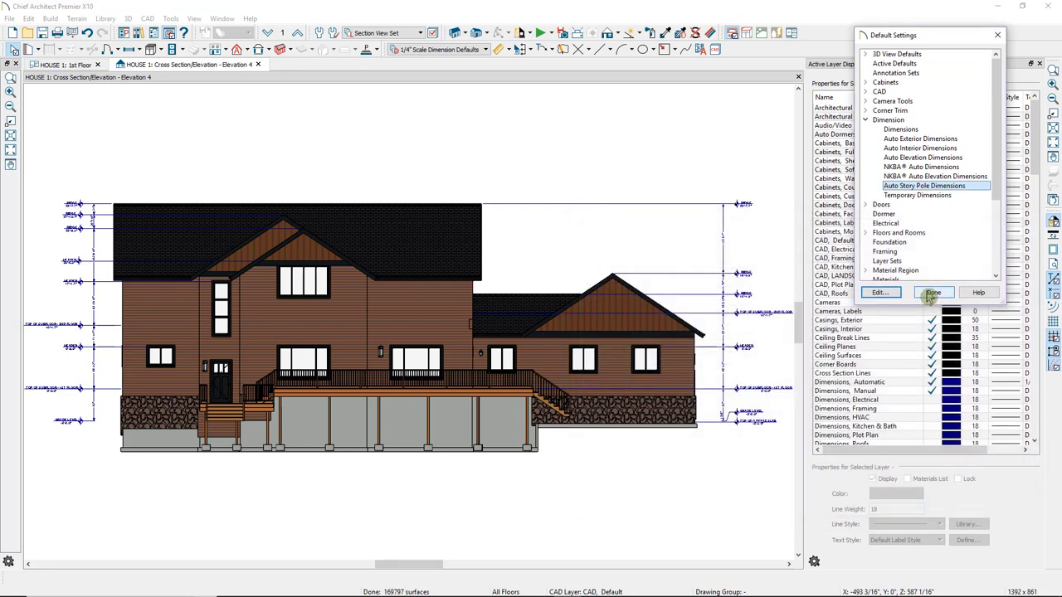
pyautogui.click(932, 295)
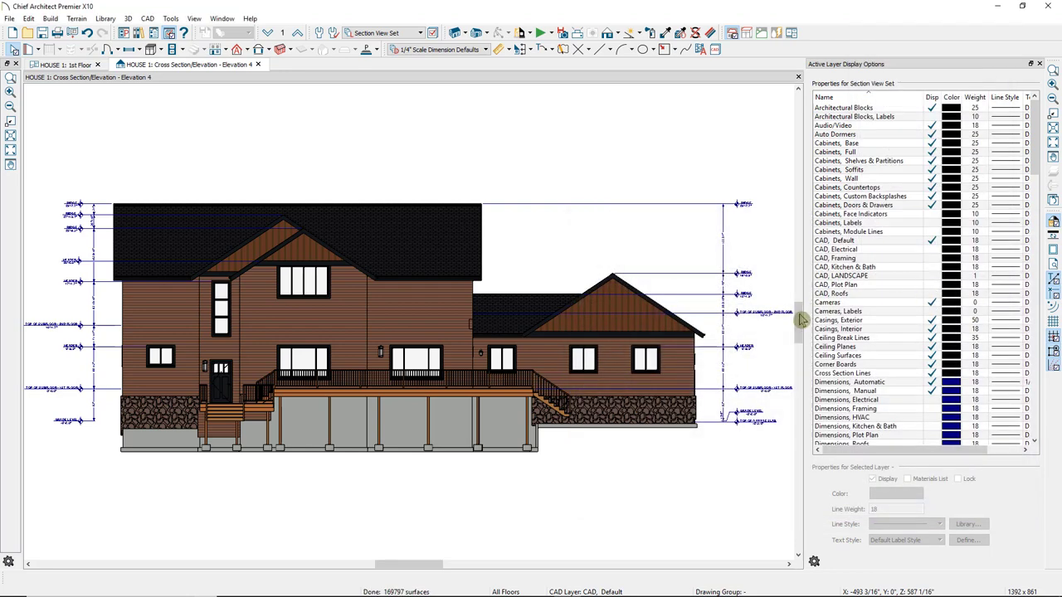